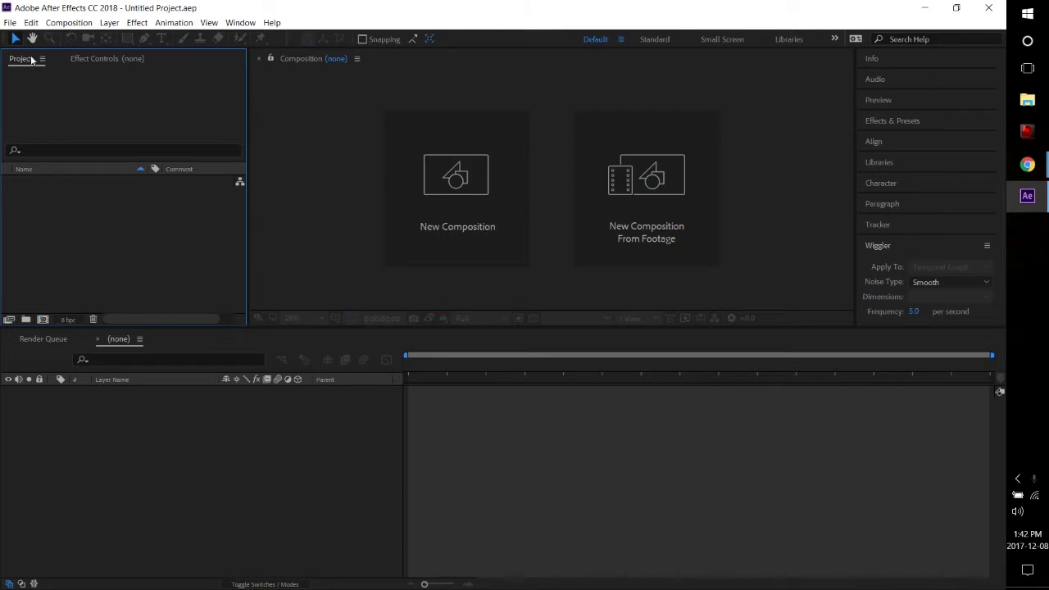
Import the clip Lighthouse up high.mp4 (3840x1920, 29.97 fps) through File > Import > File
left_click(10, 23)
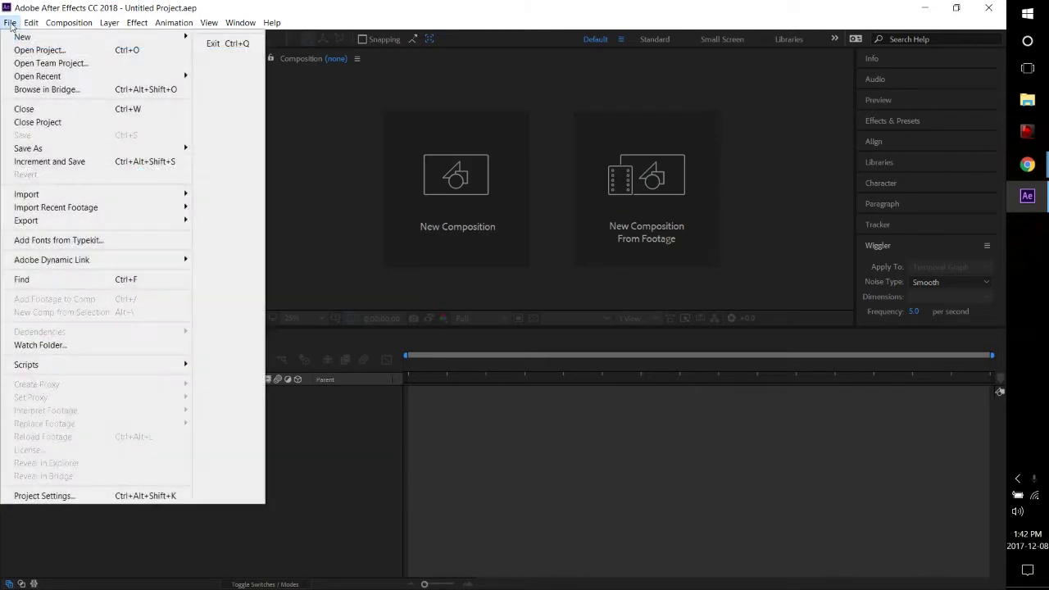
mouse_move(73, 194)
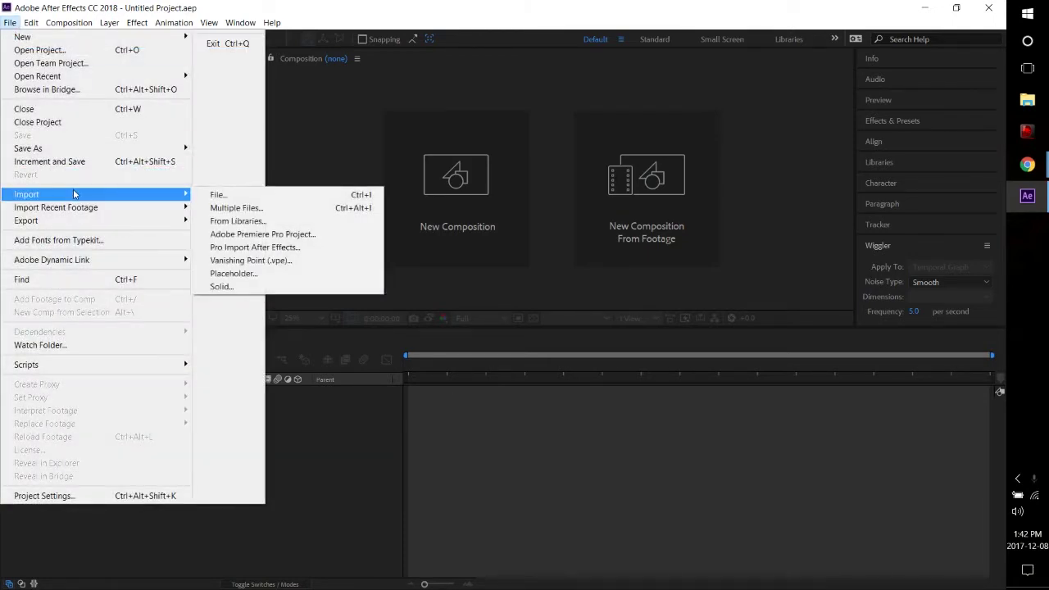
left_click(215, 194)
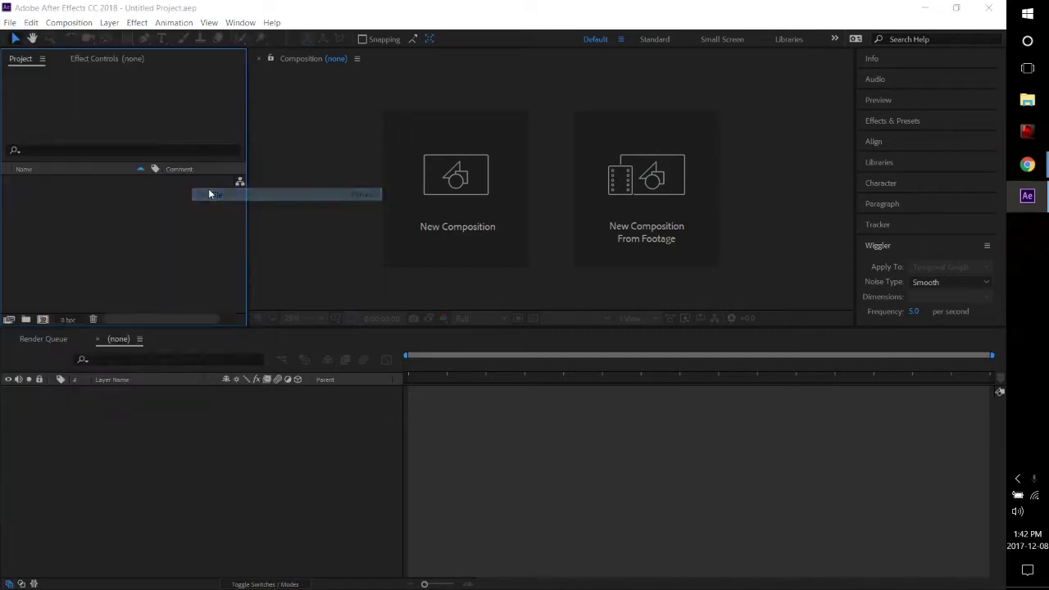
left_click(399, 266)
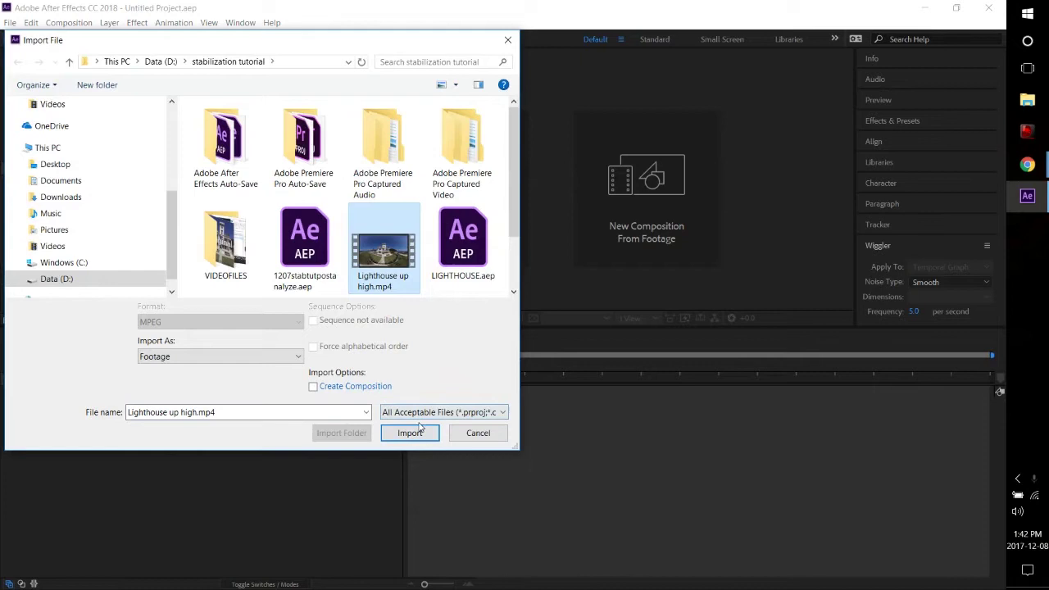
left_click(420, 432)
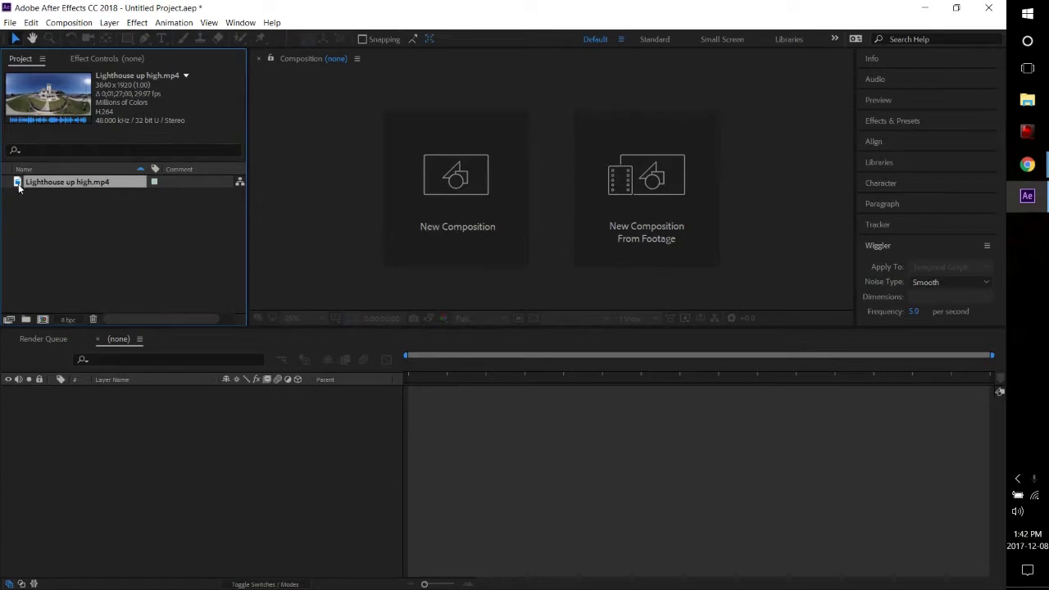
Drag the clip onto New Composition From Footage, then save the project as LIGHTHOUSE1.aep
left_click_drag(18, 183, 649, 179)
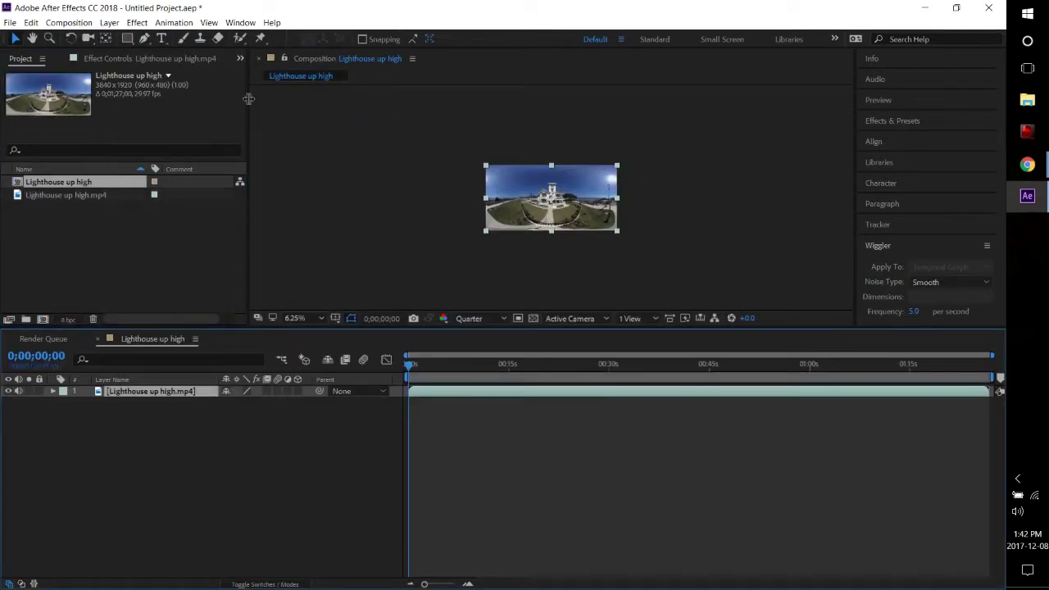
left_click(9, 23)
left_click(23, 135)
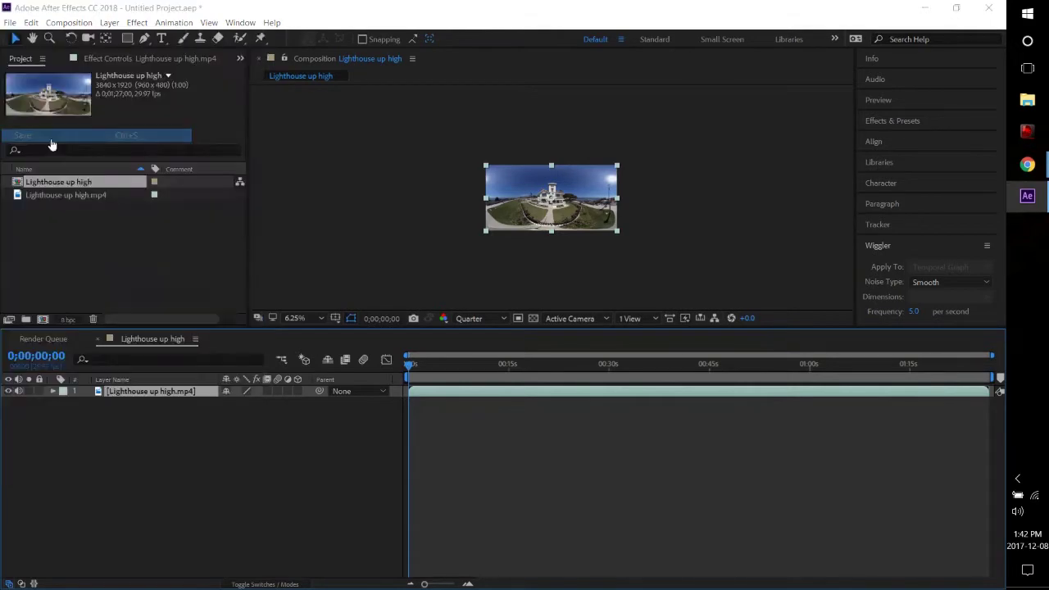
type("LIGHTHOUSE1")
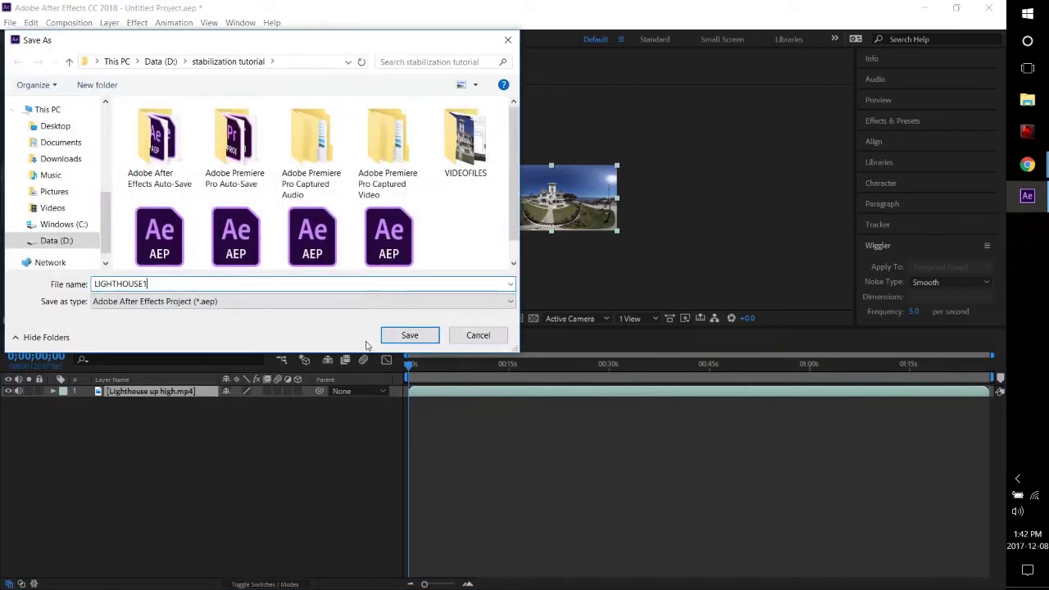
left_click(410, 336)
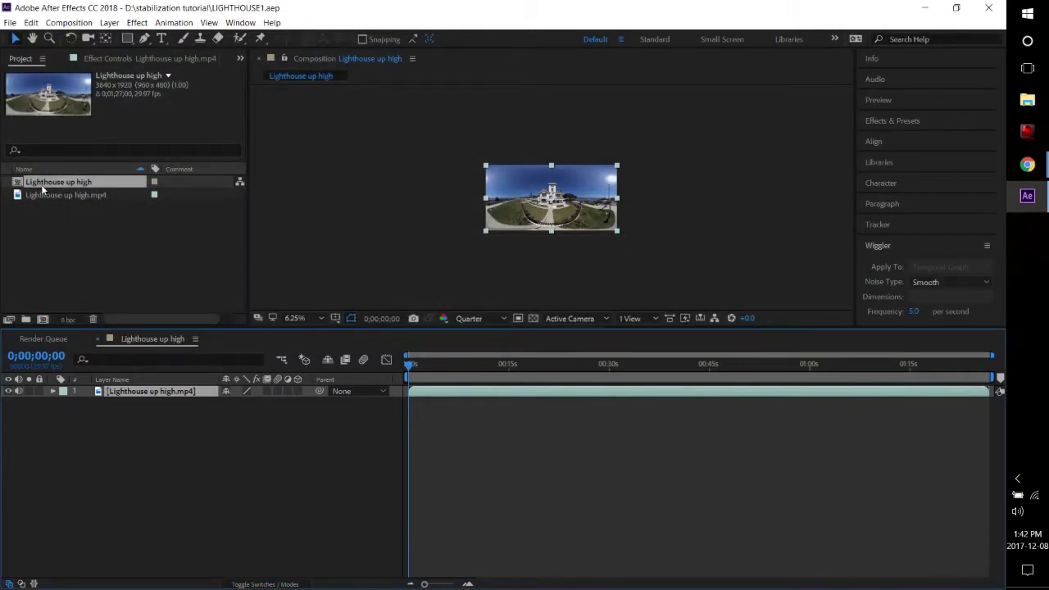
Rename the Lighthouse up high composition by prefixing COMP, making it COMPLighthouse up high
left_click(45, 184)
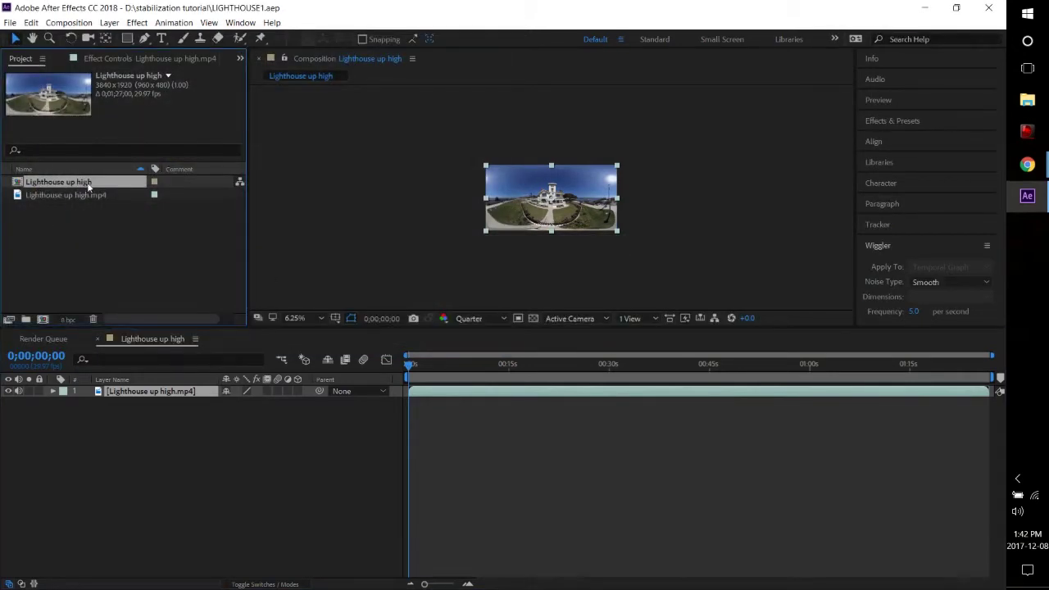
left_click(50, 197)
left_click(48, 184)
right_click(47, 184)
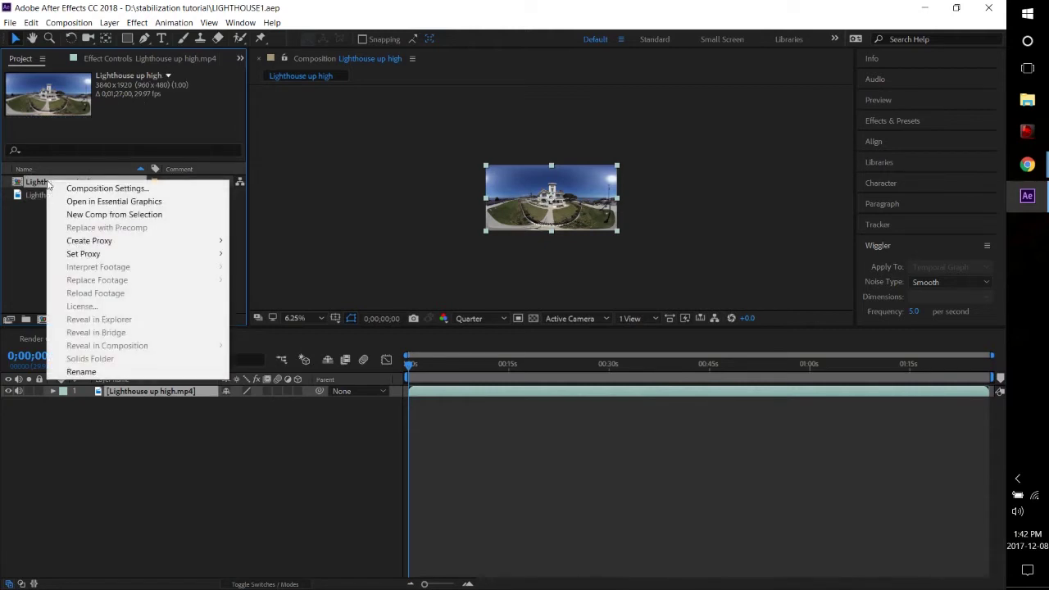
left_click(101, 370)
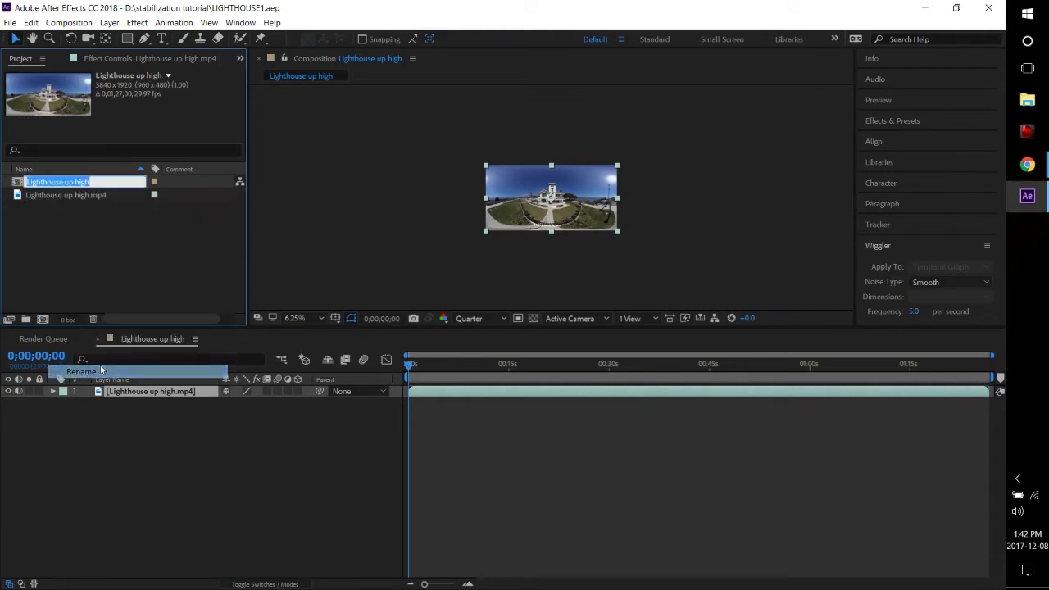
left_click(51, 185)
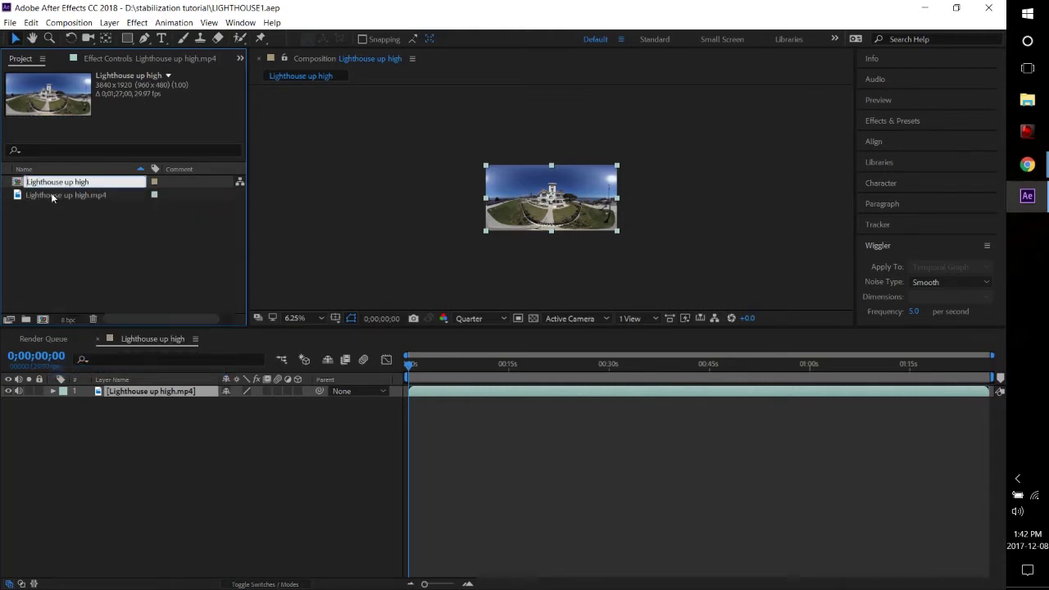
type("COMP")
key("Return")
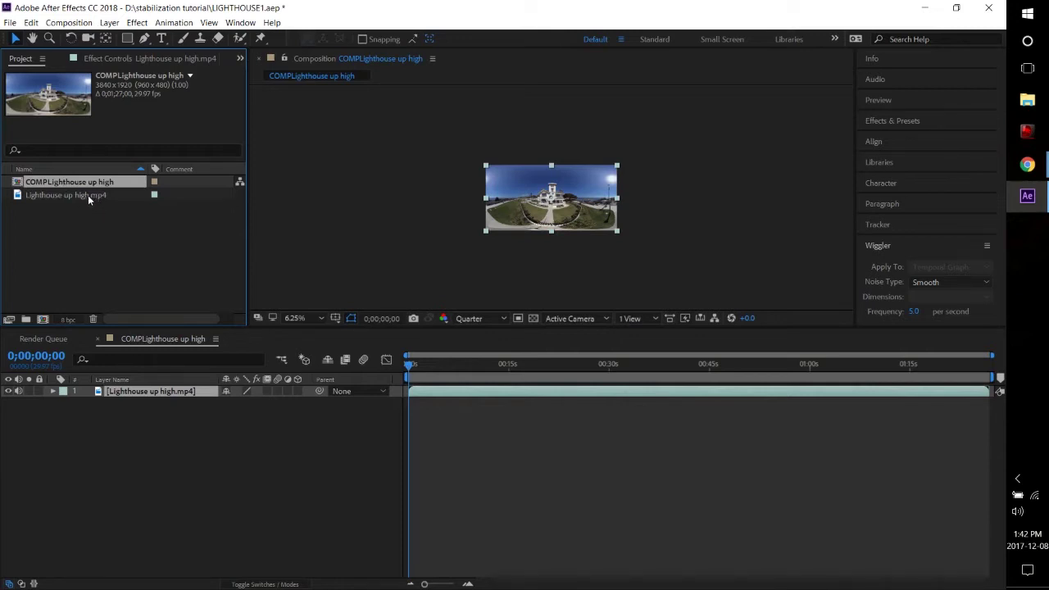
left_click(88, 196)
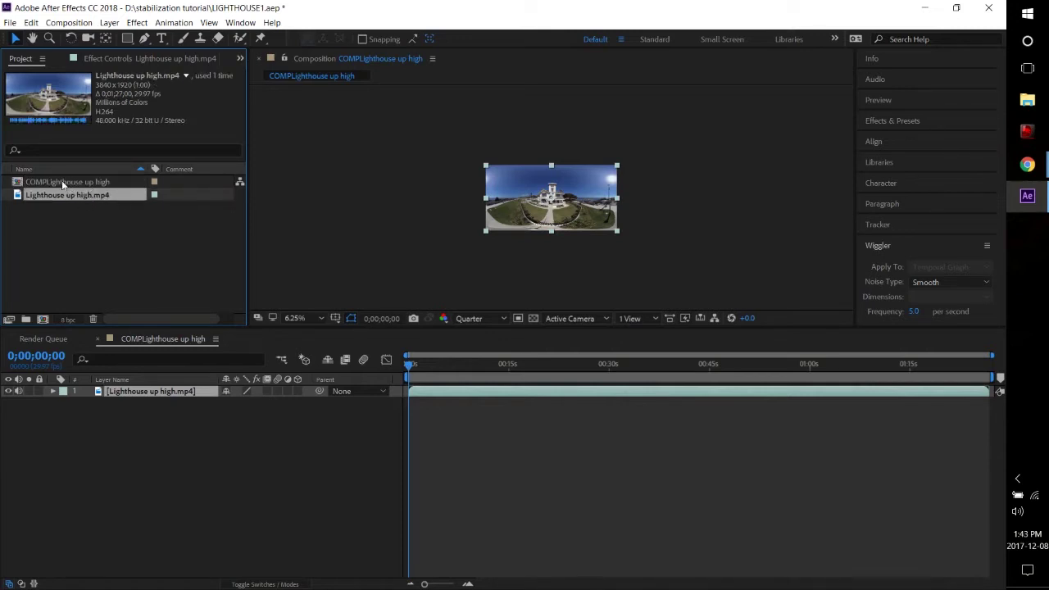
Set the COMPLighthouse up high viewer magnification to Fit, then bring up the Window menu
left_click(62, 182)
left_click(321, 318)
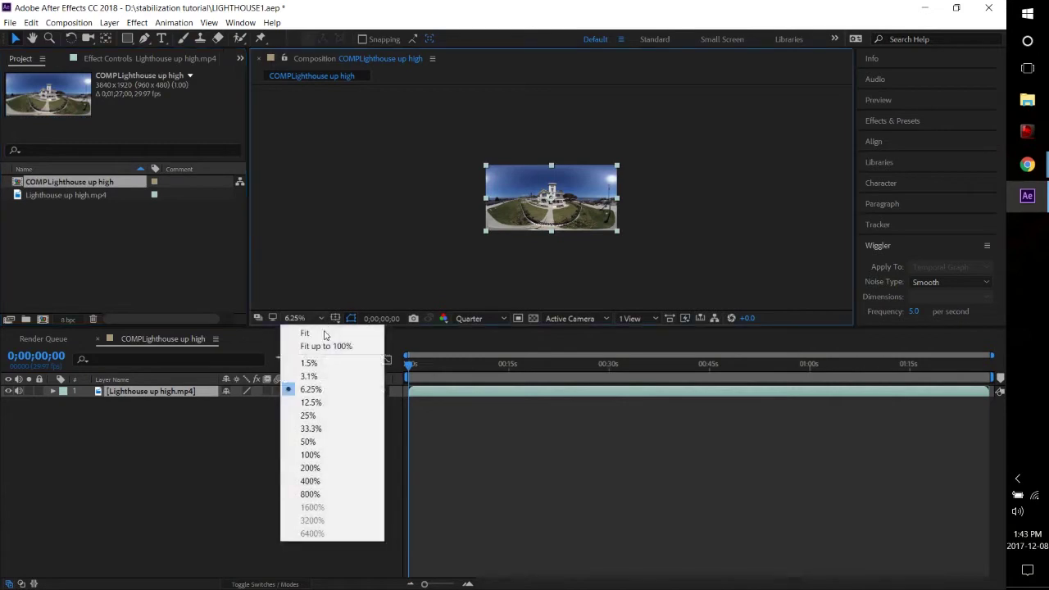
left_click(320, 331)
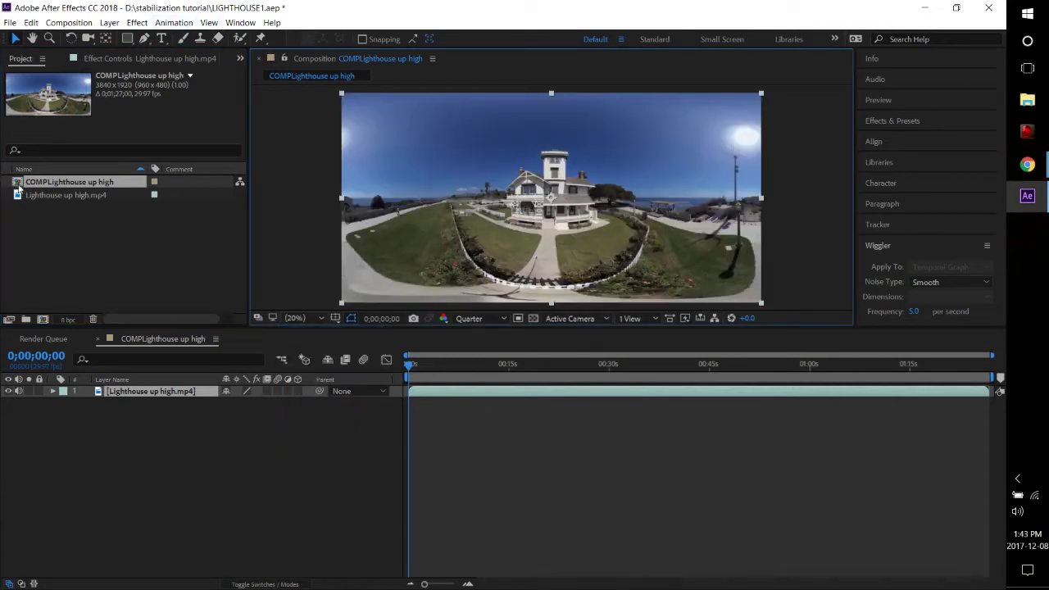
left_click(240, 22)
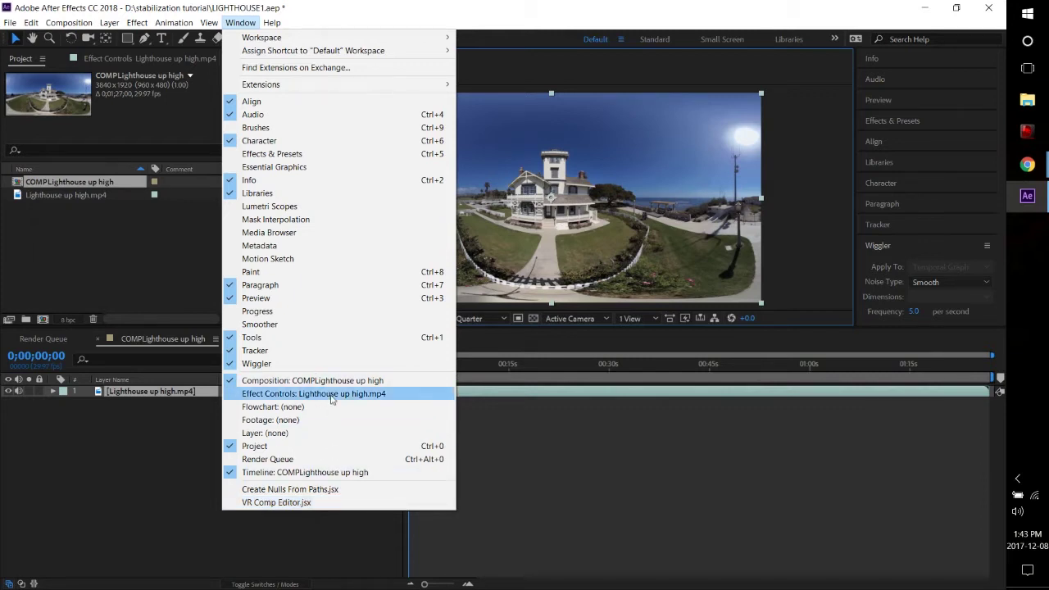
Run VR Comp Editor.jsx and add a 3D edit with comp width 3840 and 3D plugins enabled
left_click(334, 498)
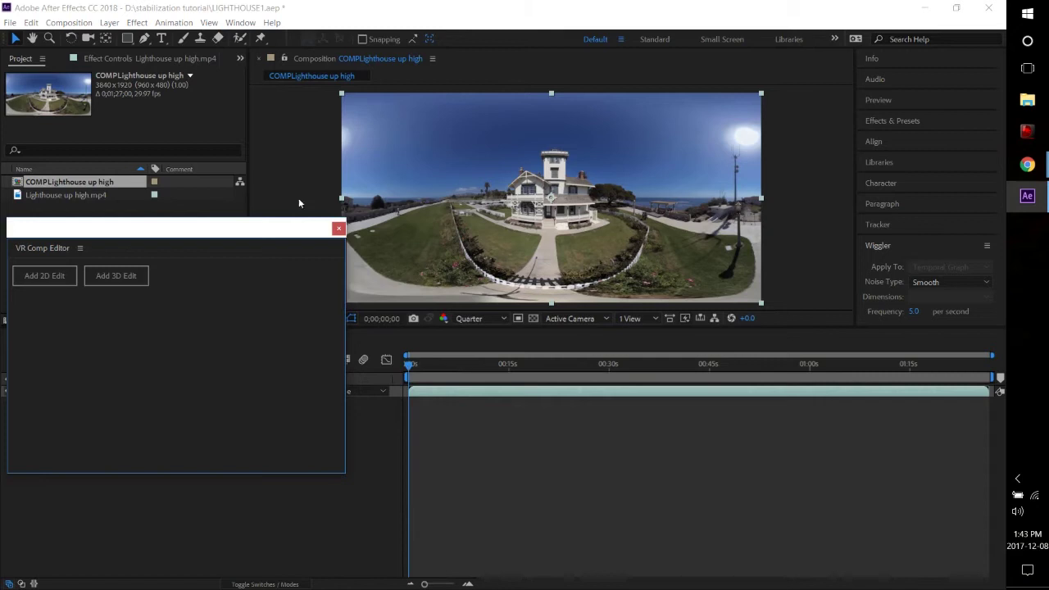
left_click(115, 279)
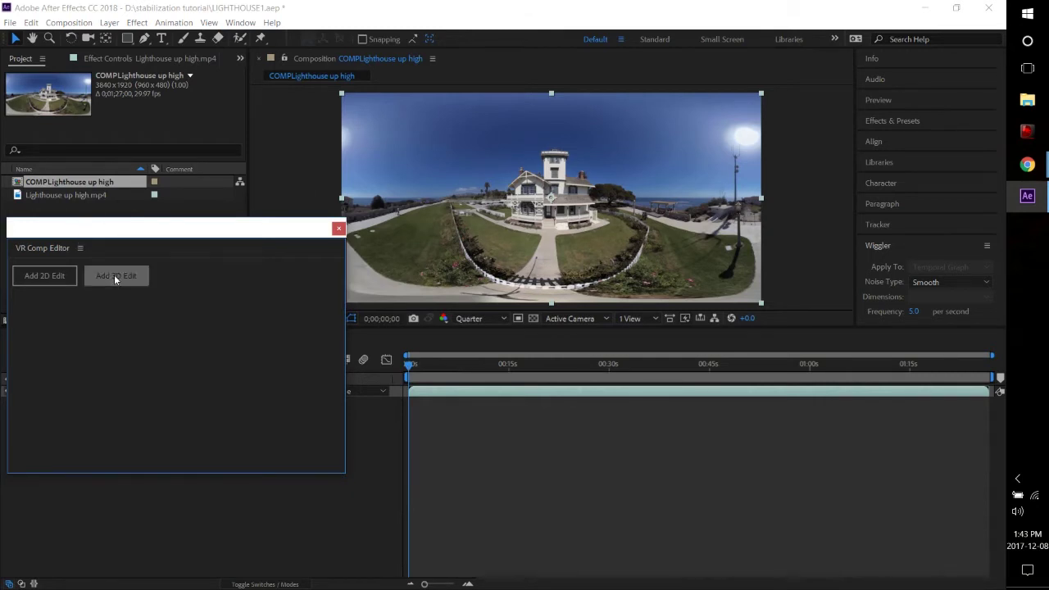
left_click_drag(499, 176, 332, 50)
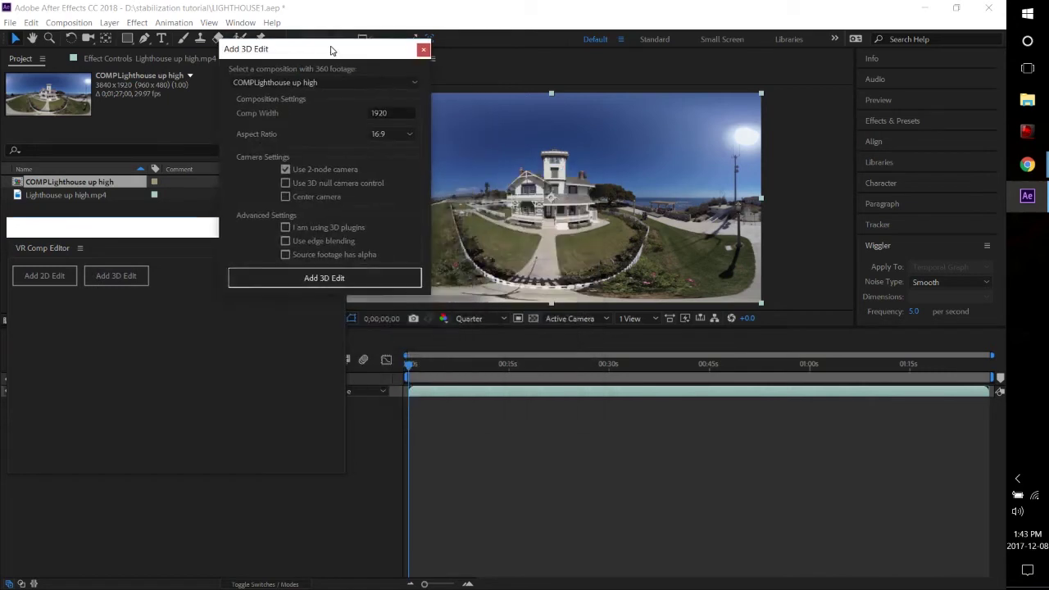
left_click(383, 112)
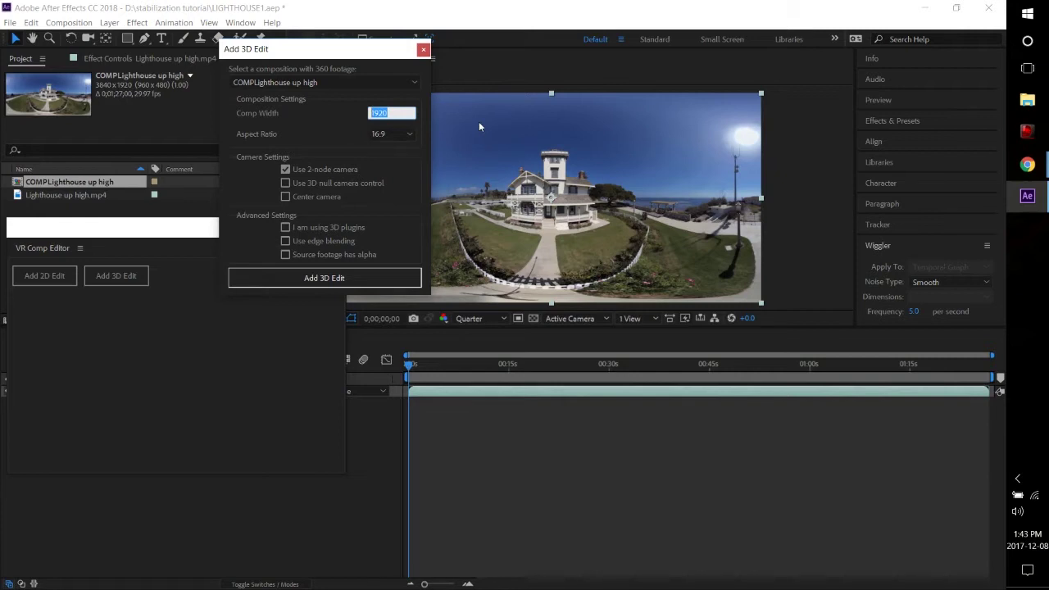
key("BackSpace")
type("3840")
left_click(286, 229)
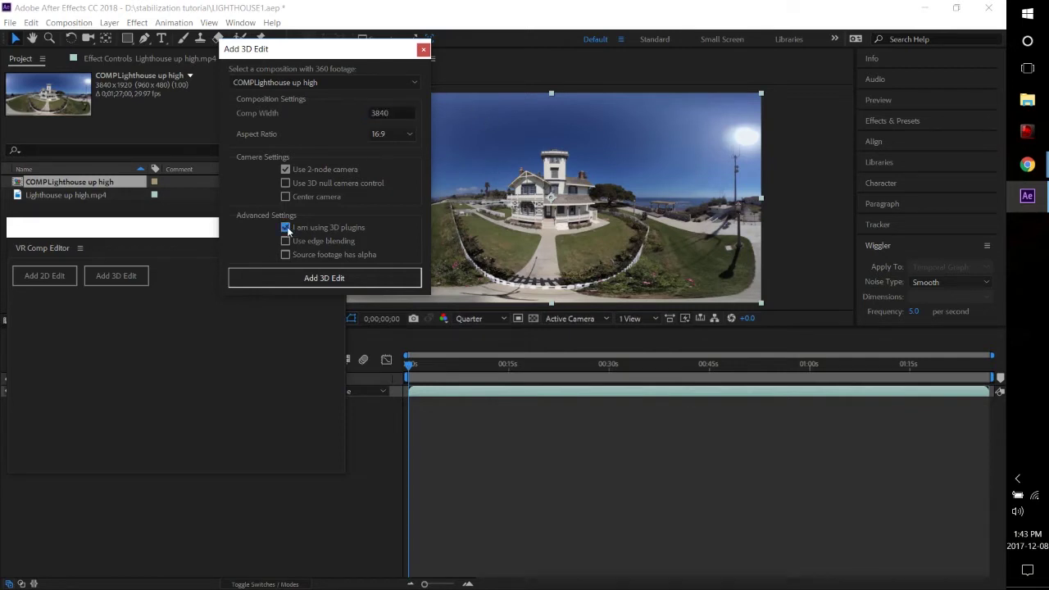
left_click(341, 279)
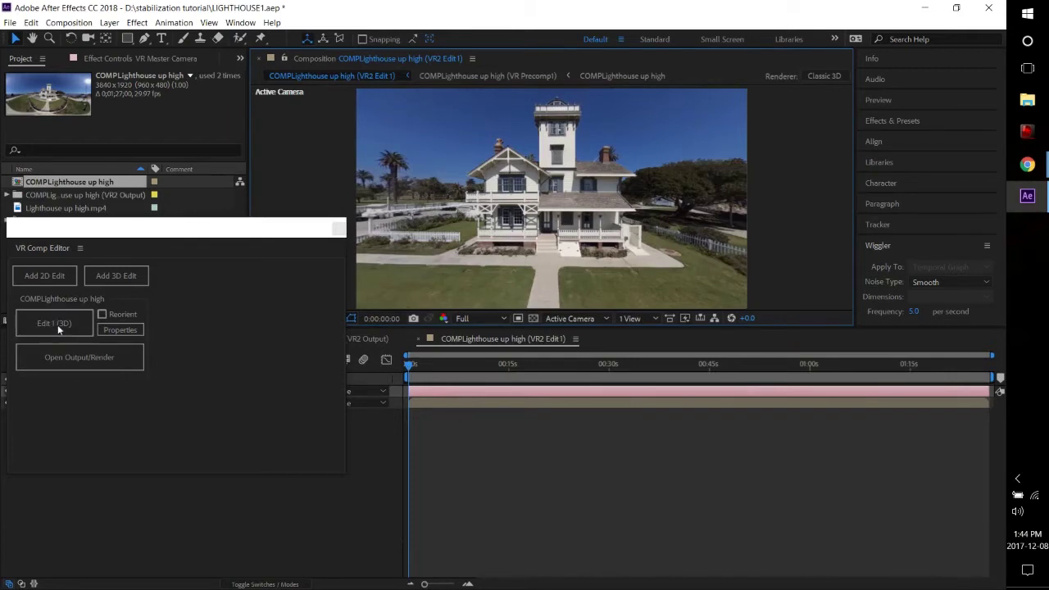
Open the Edit 1 (3D) properties in VR Comp Editor and save LIGHTHOUSE1.aep
left_click_drag(93, 234, 88, 303)
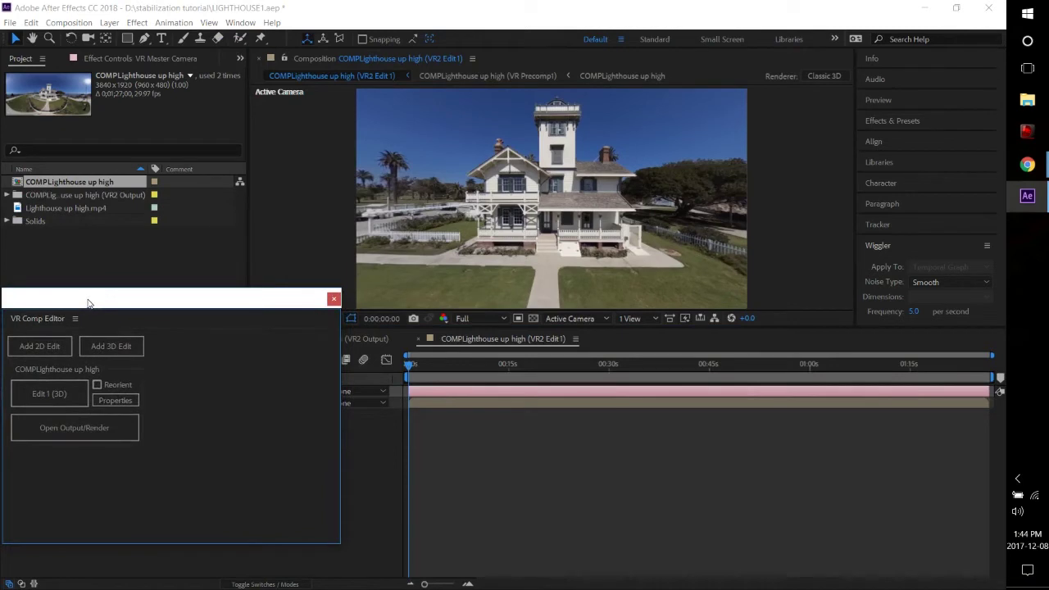
left_click(114, 400)
left_click_drag(503, 209, 274, 248)
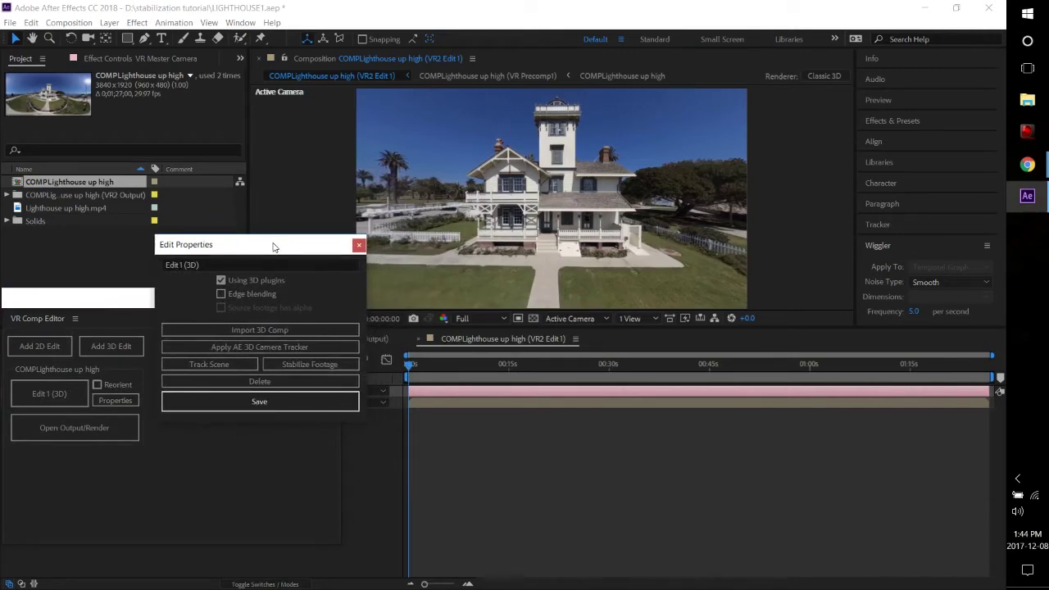
left_click(12, 24)
left_click(43, 135)
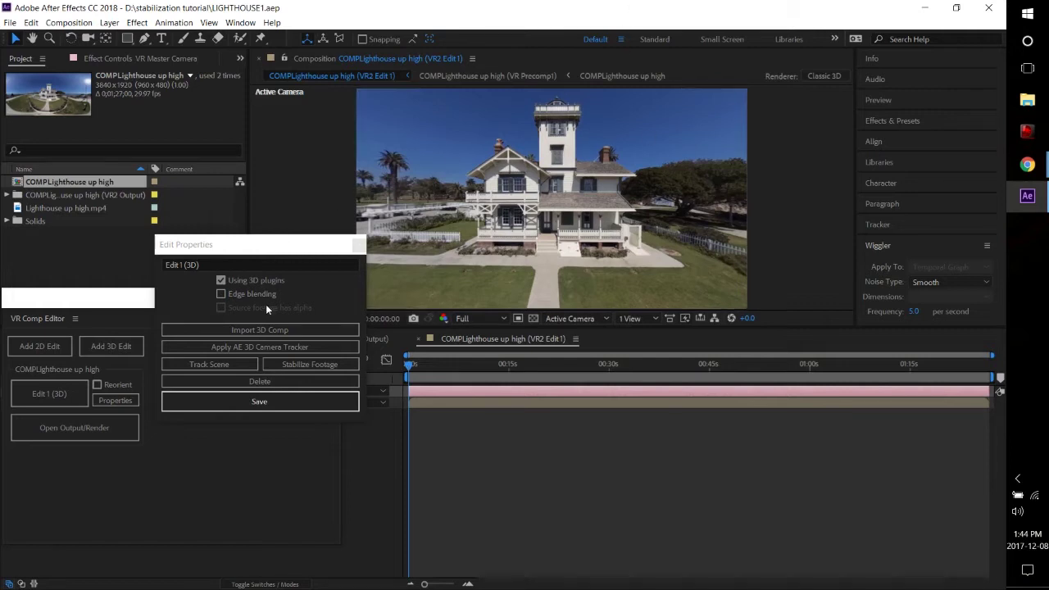
Apply the AE 3D Camera Tracker to the edit and show Effect Controls to watch the analysis
left_click(261, 351)
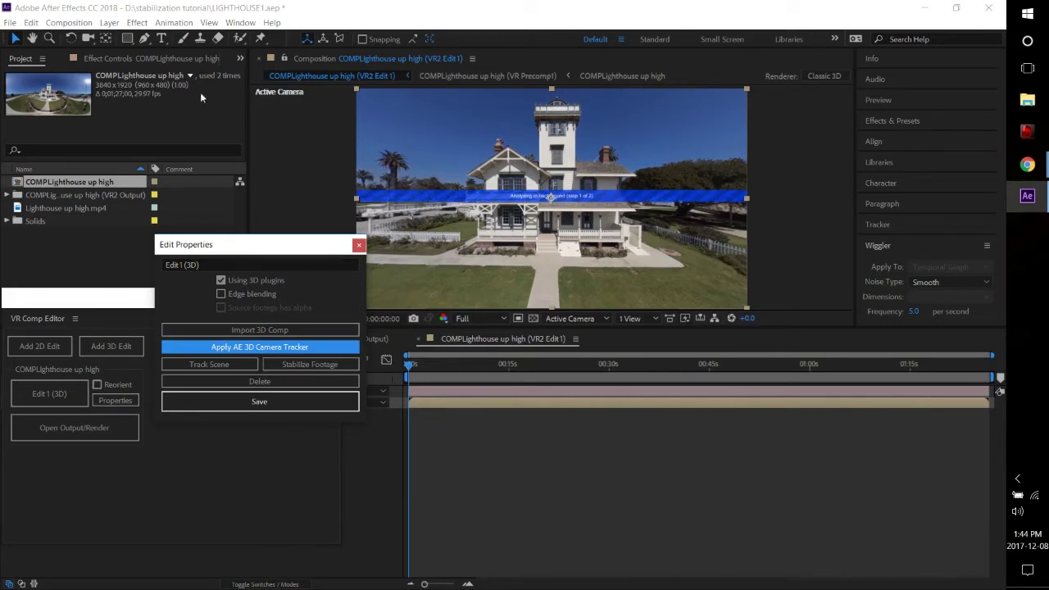
left_click(106, 59)
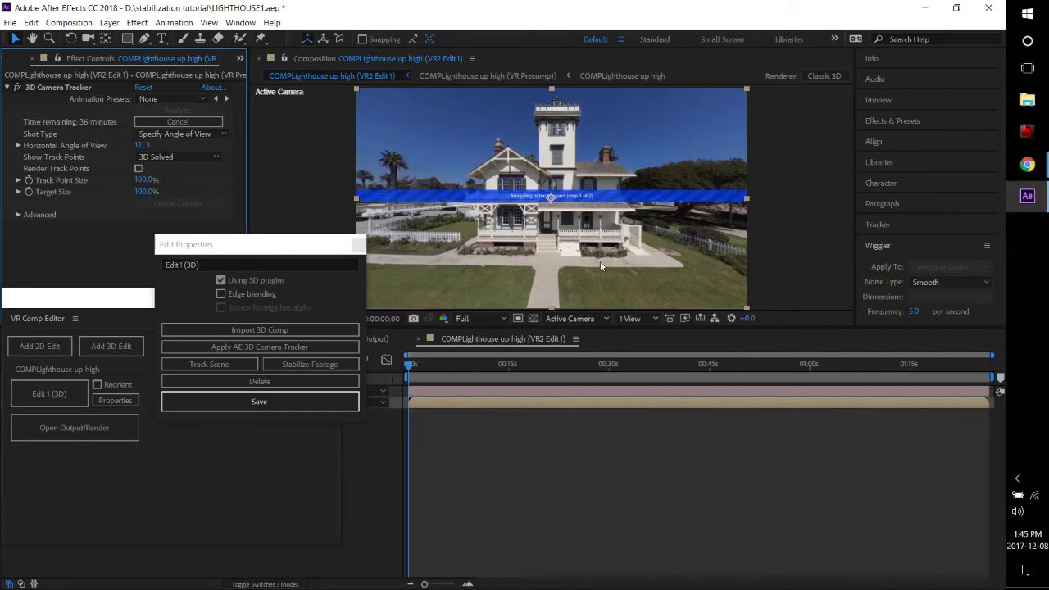
key("alt+Tab")
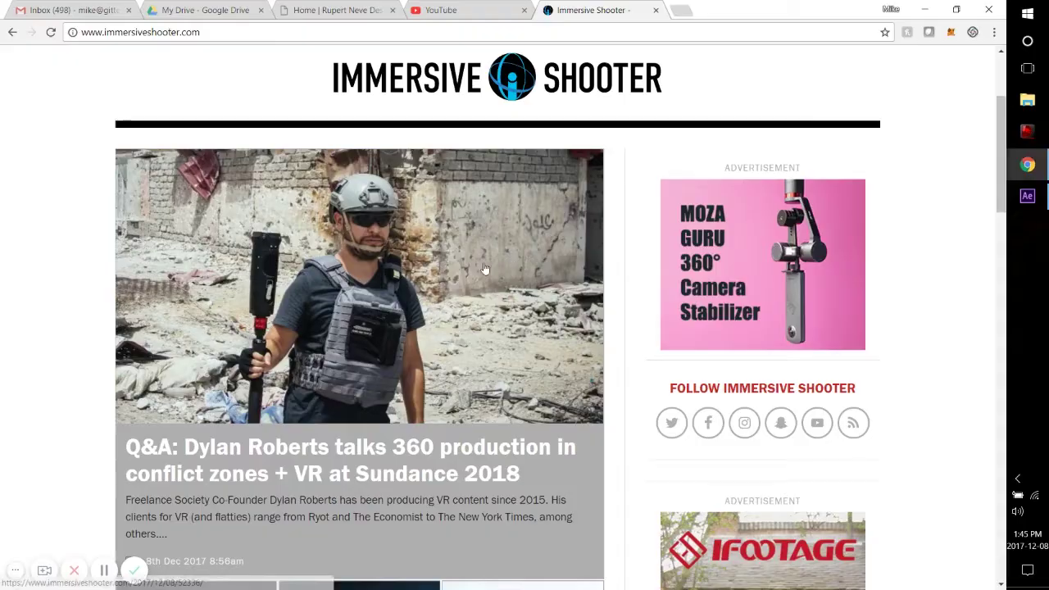
left_click(105, 569)
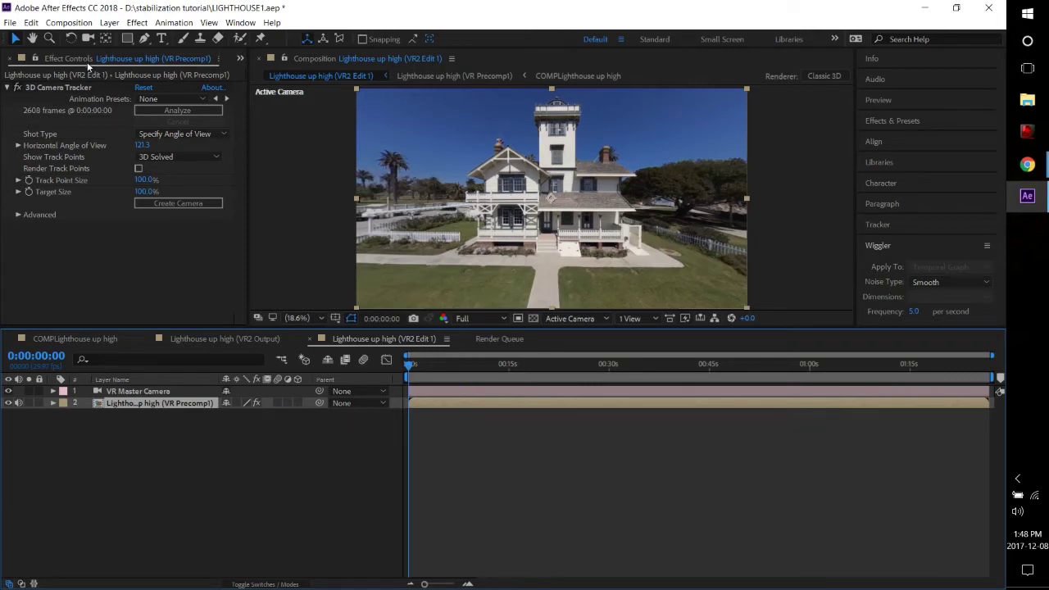
Create a camera from the solved track, then reopen VR Comp Editor and its 3D edit properties
left_click(177, 203)
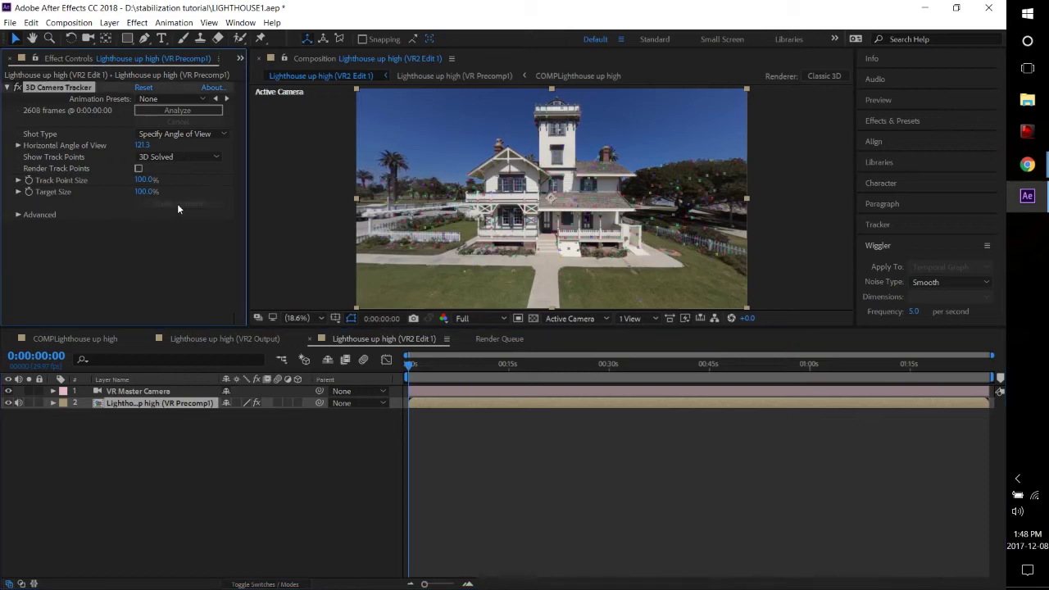
left_click(240, 22)
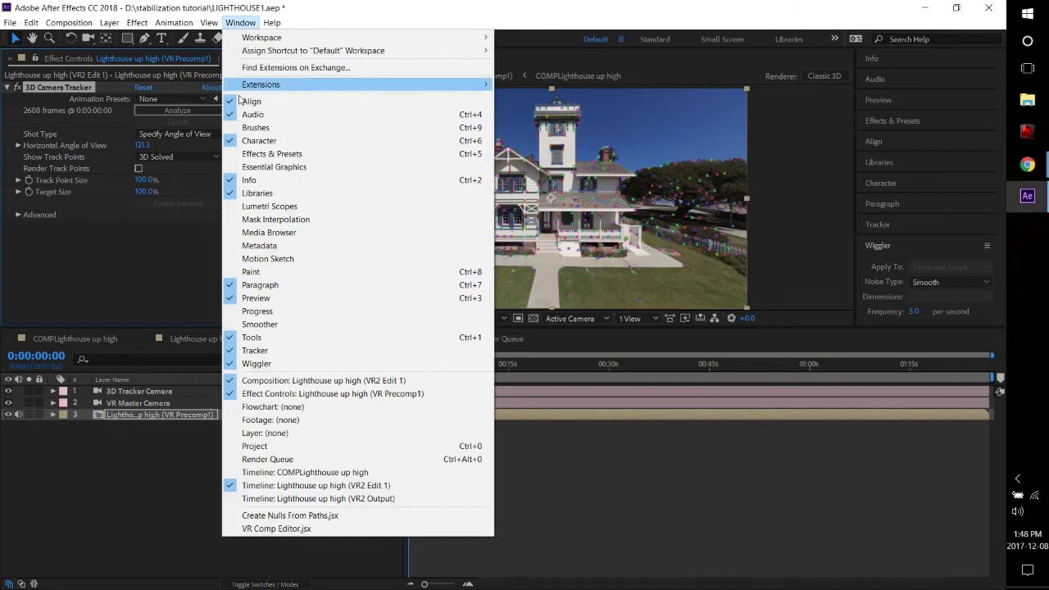
left_click(296, 528)
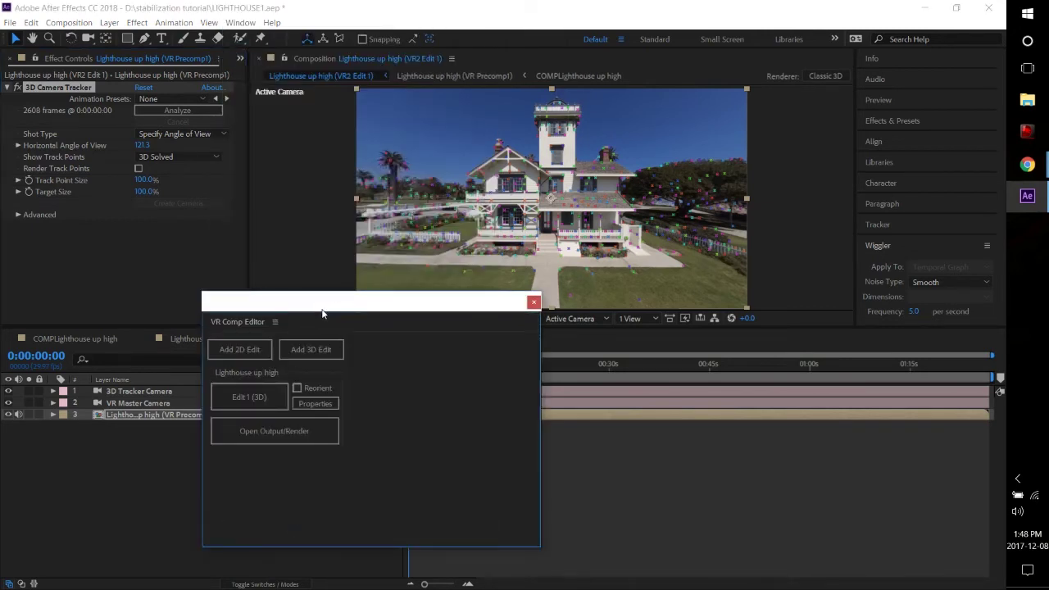
left_click_drag(322, 314, 138, 134)
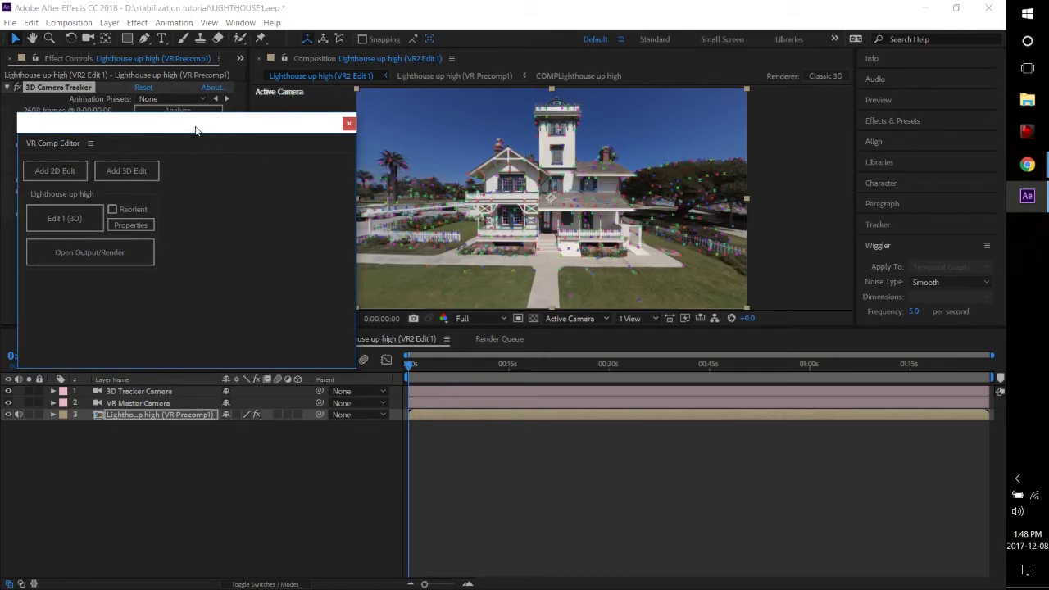
left_click_drag(195, 130, 199, 105)
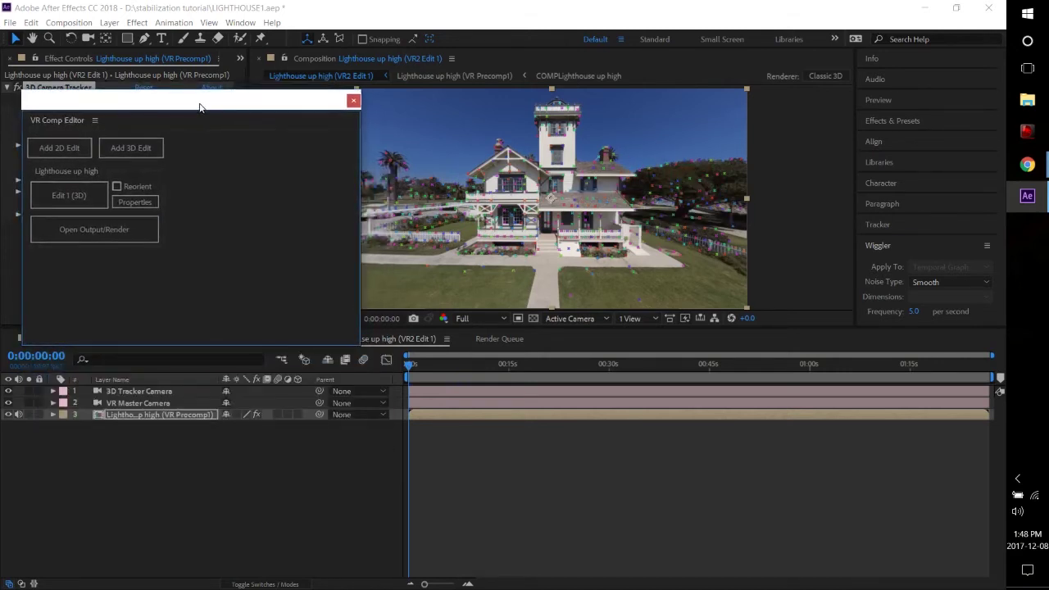
left_click(149, 202)
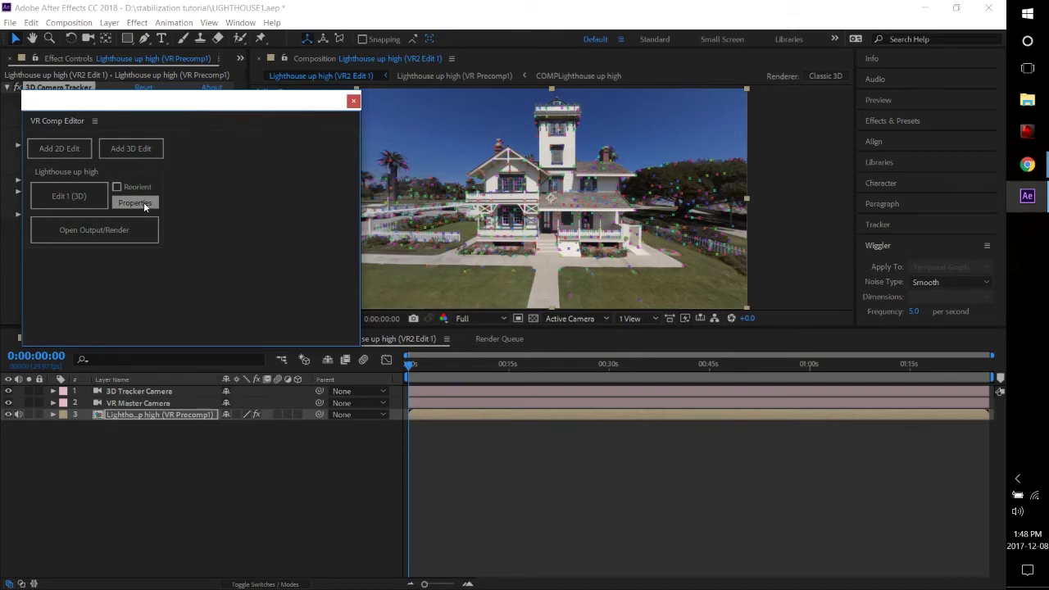
Click Stabilize Footage in Edit 1 (3D) properties, review the X, Y, Z stabilization layers, reselect the precomp
left_click(145, 207)
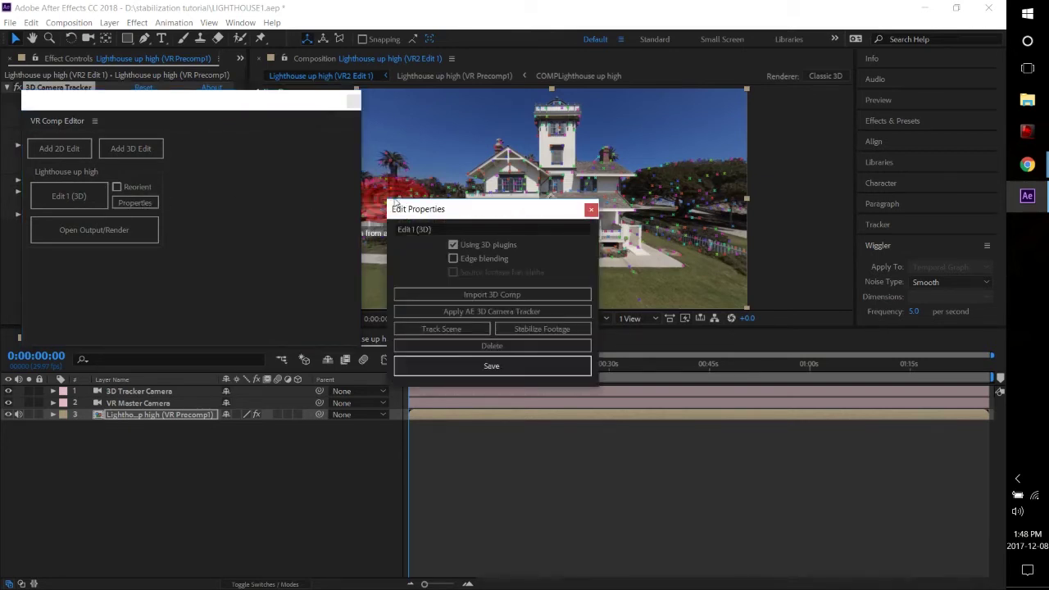
left_click(536, 328)
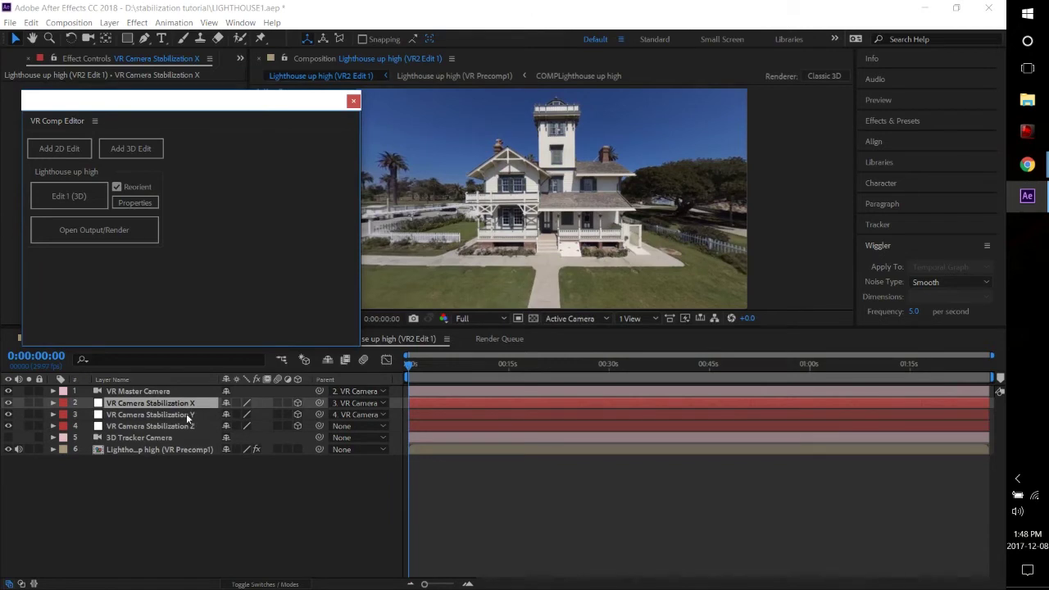
left_click(188, 415)
left_click(188, 427)
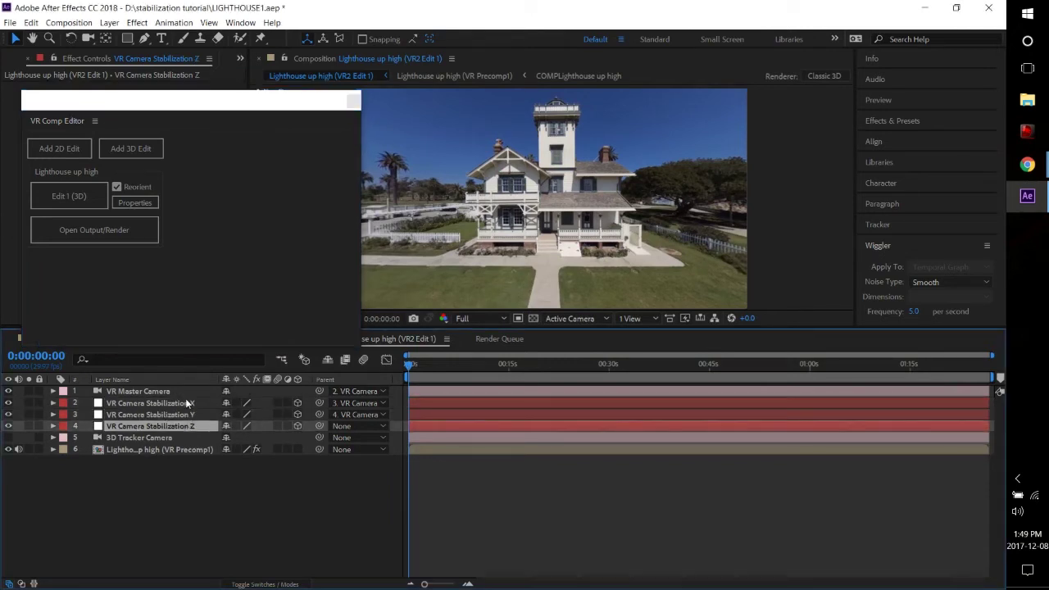
left_click(187, 403)
left_click(187, 415)
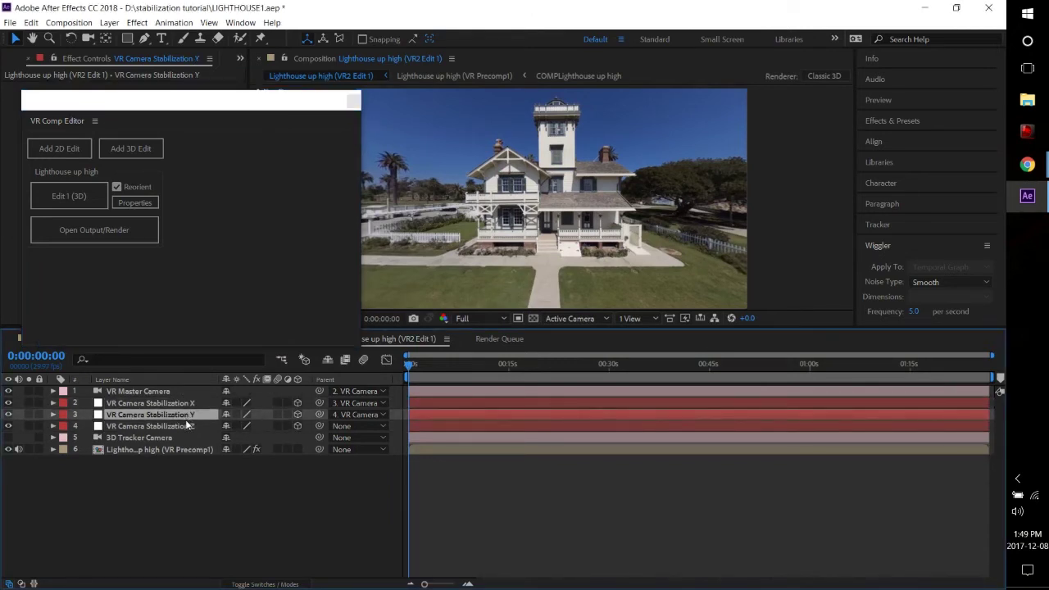
left_click(185, 426)
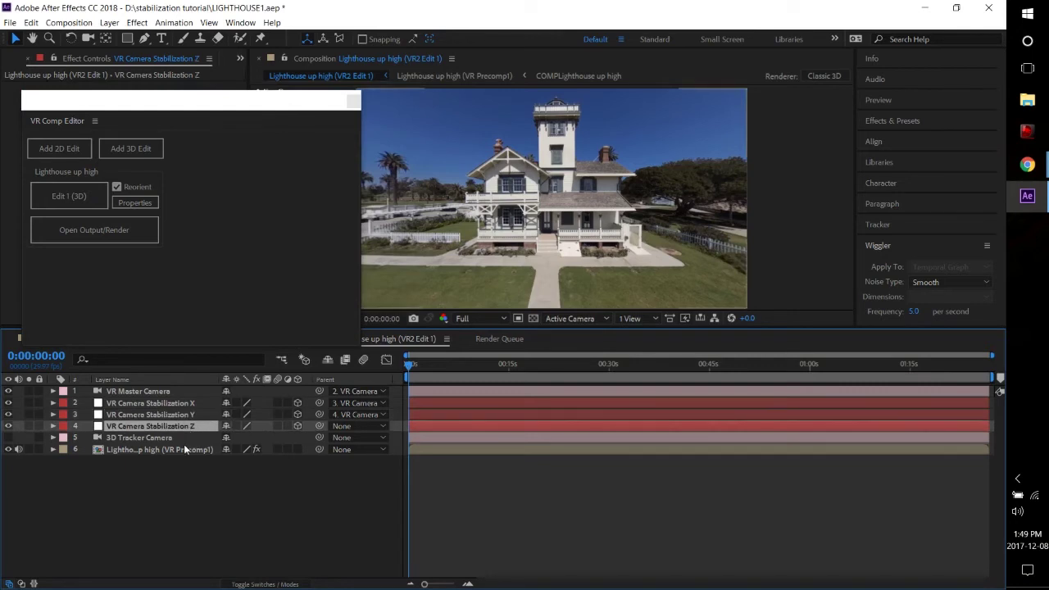
left_click(183, 449)
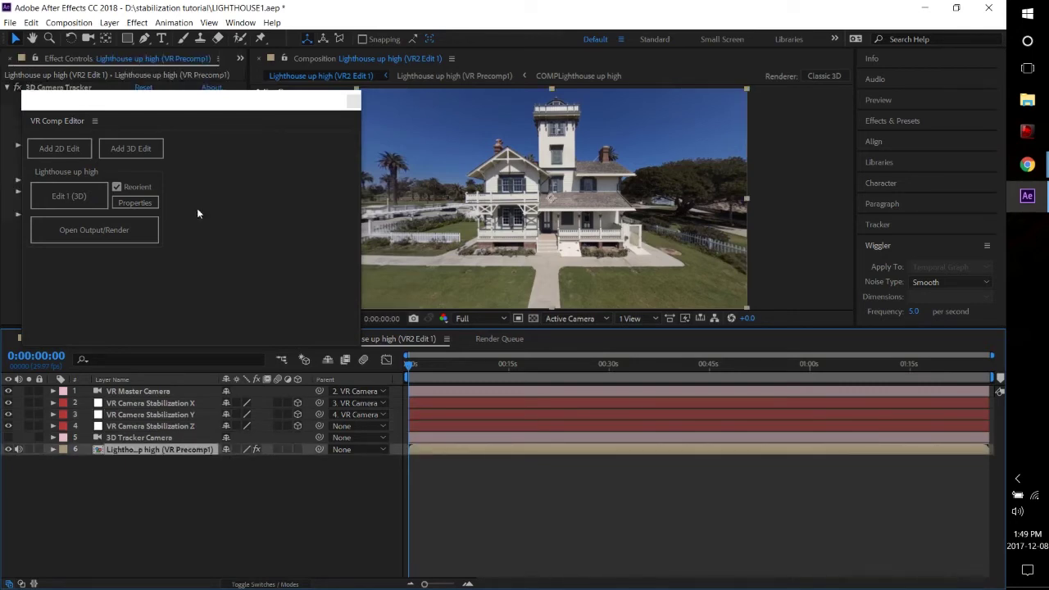
left_click_drag(173, 101, 201, 82)
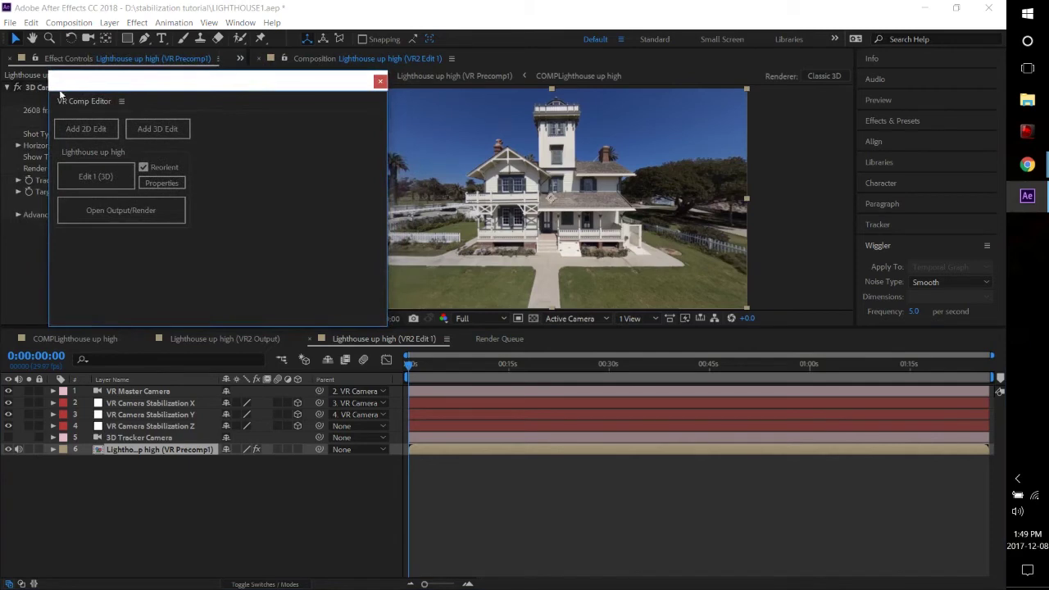
Open the Lighthouse up high (VR2 Output) comp, scrub to 0:00:30:13, and select the VR Conversion layer
left_click(137, 210)
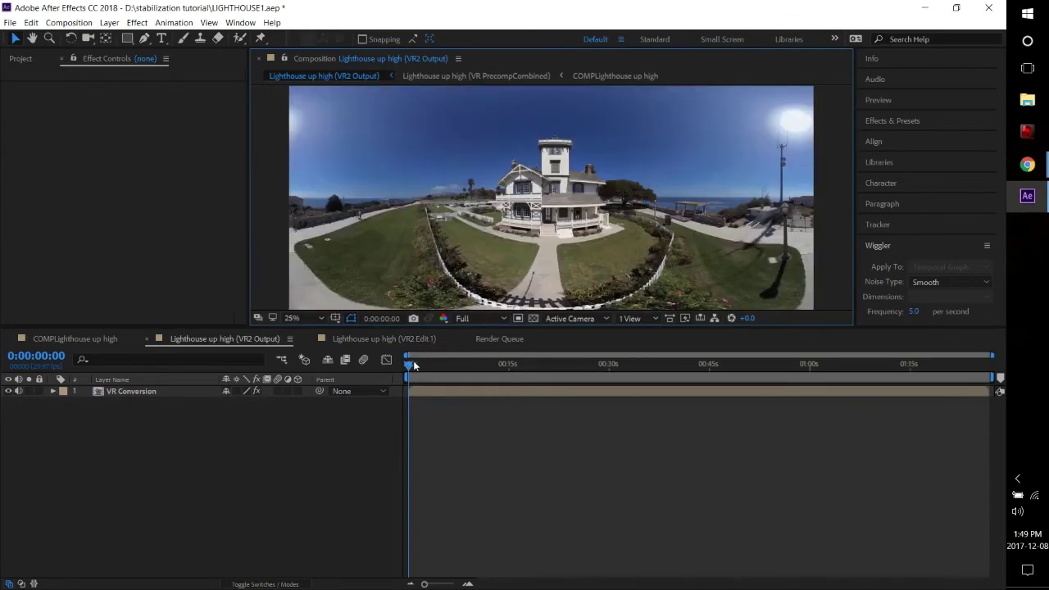
left_click(409, 365)
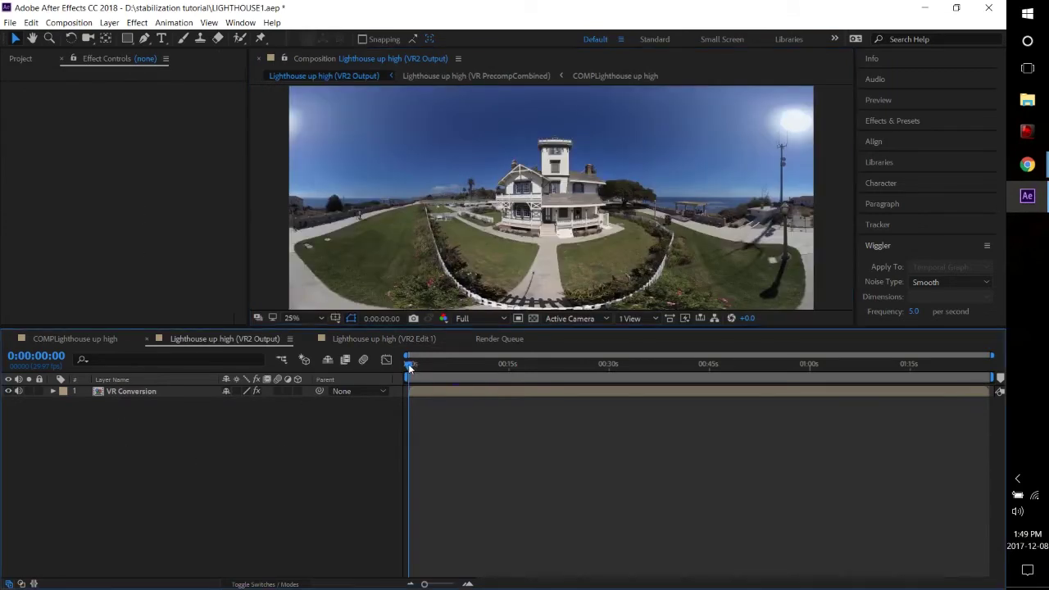
left_click_drag(409, 367, 557, 370)
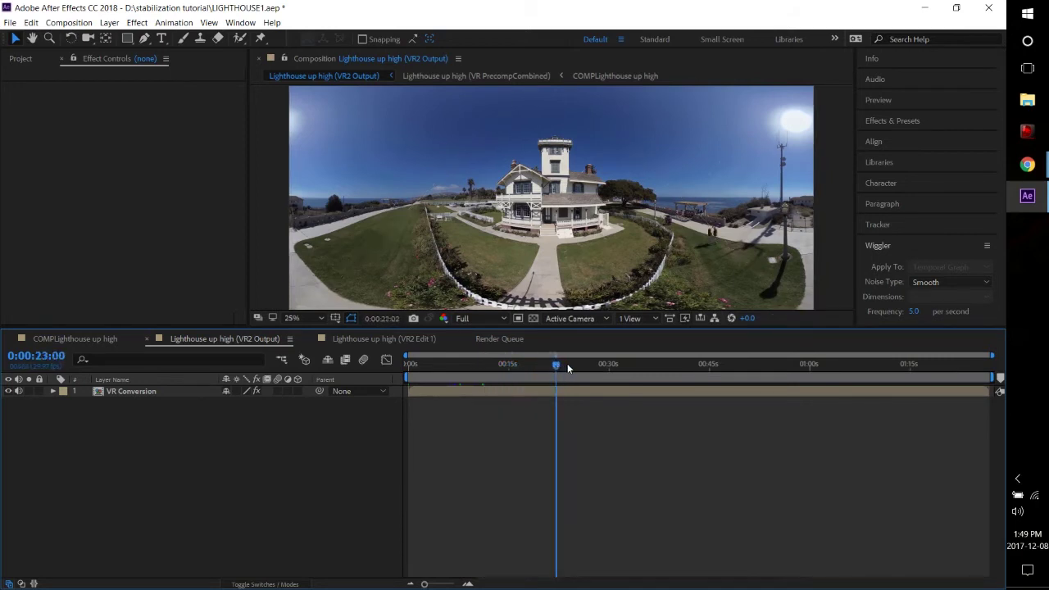
left_click(579, 366)
left_click(586, 366)
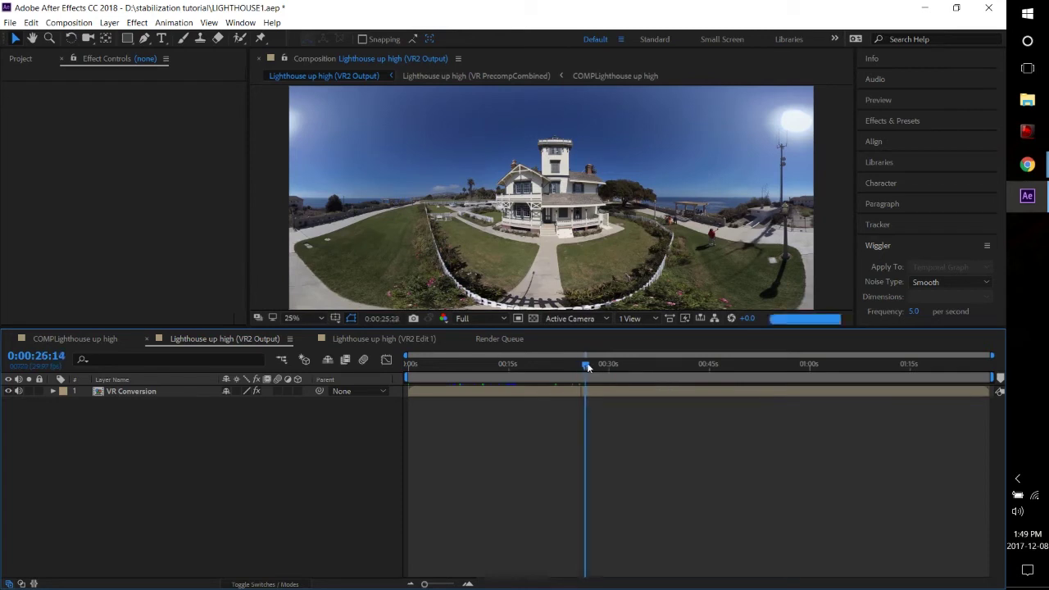
left_click_drag(587, 368, 611, 366)
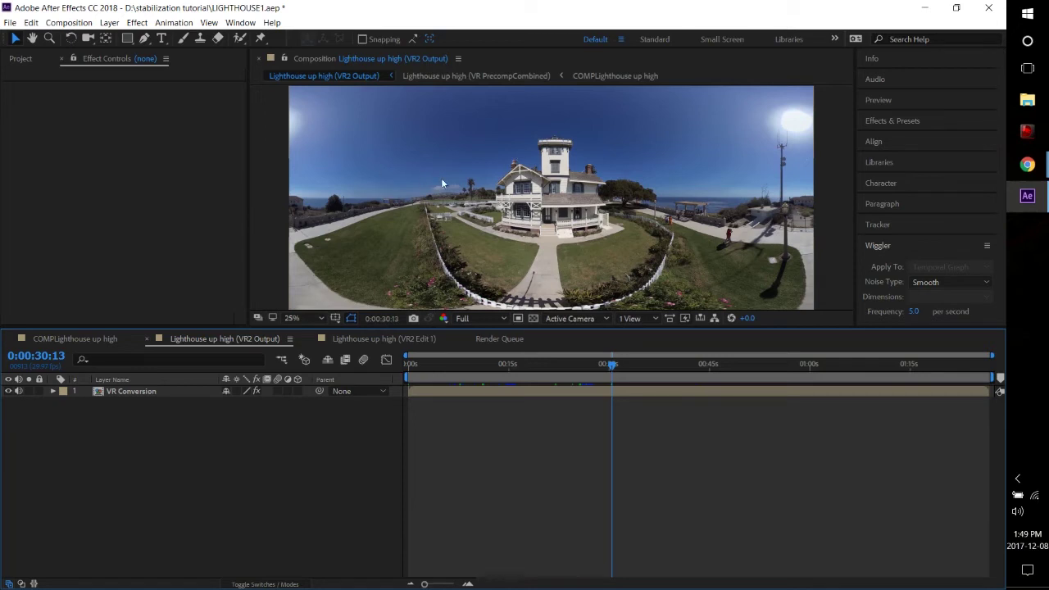
left_click(125, 393)
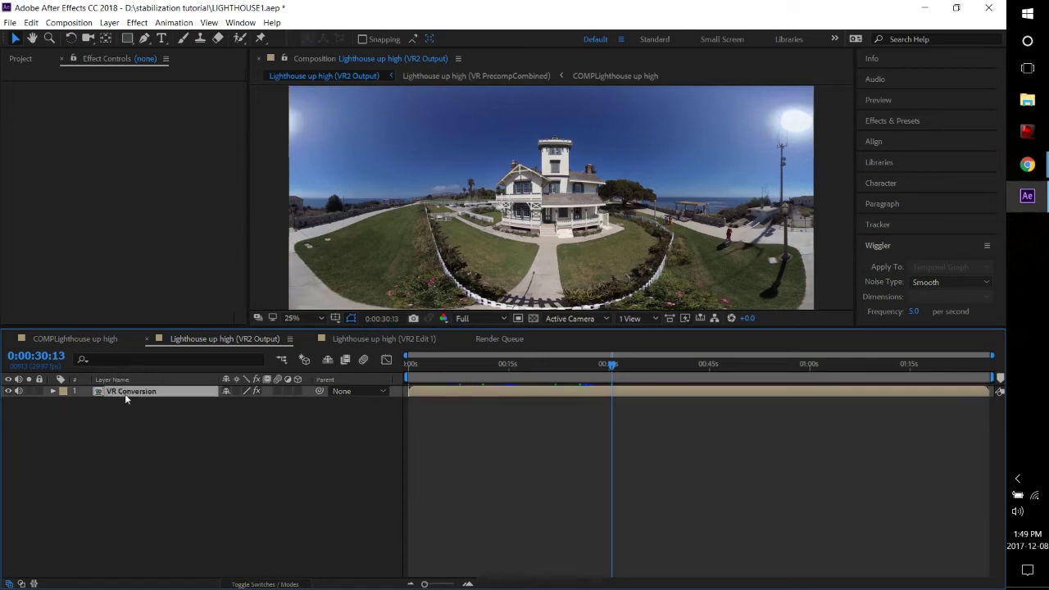
left_click(136, 22)
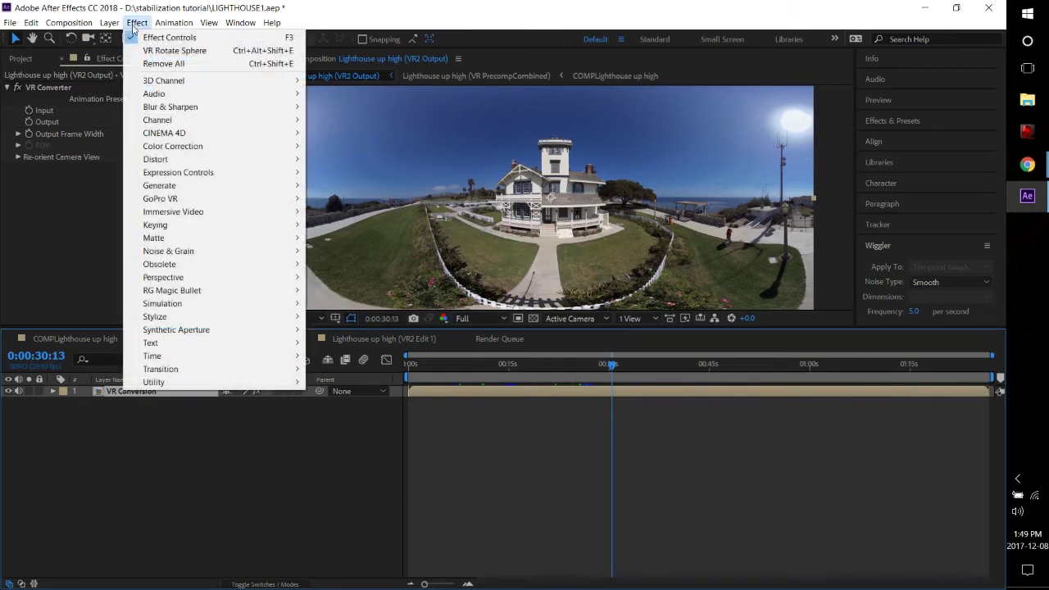
mouse_move(181, 163)
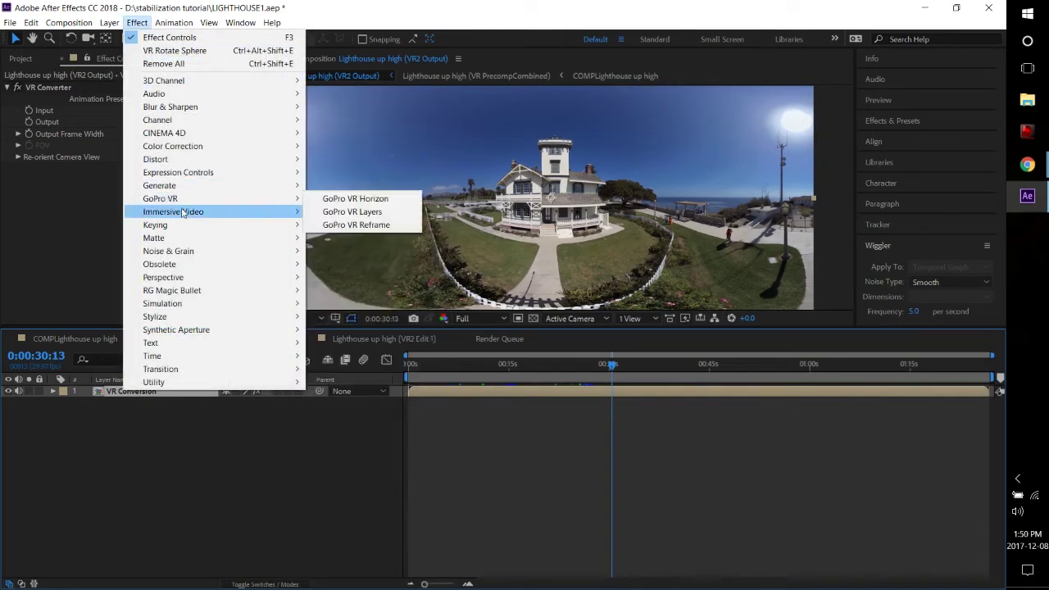
mouse_move(186, 214)
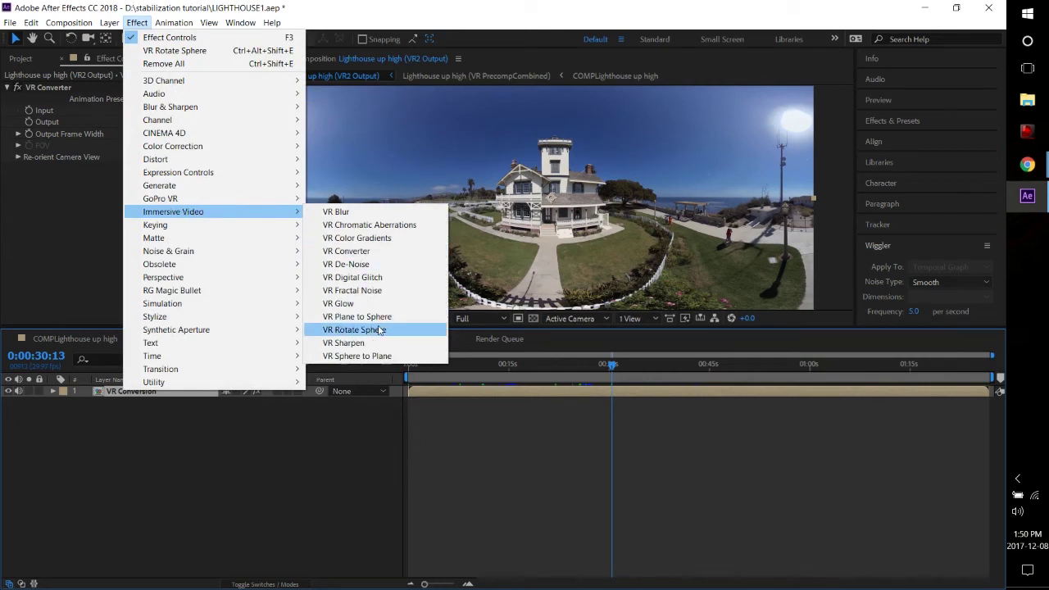
left_click(295, 464)
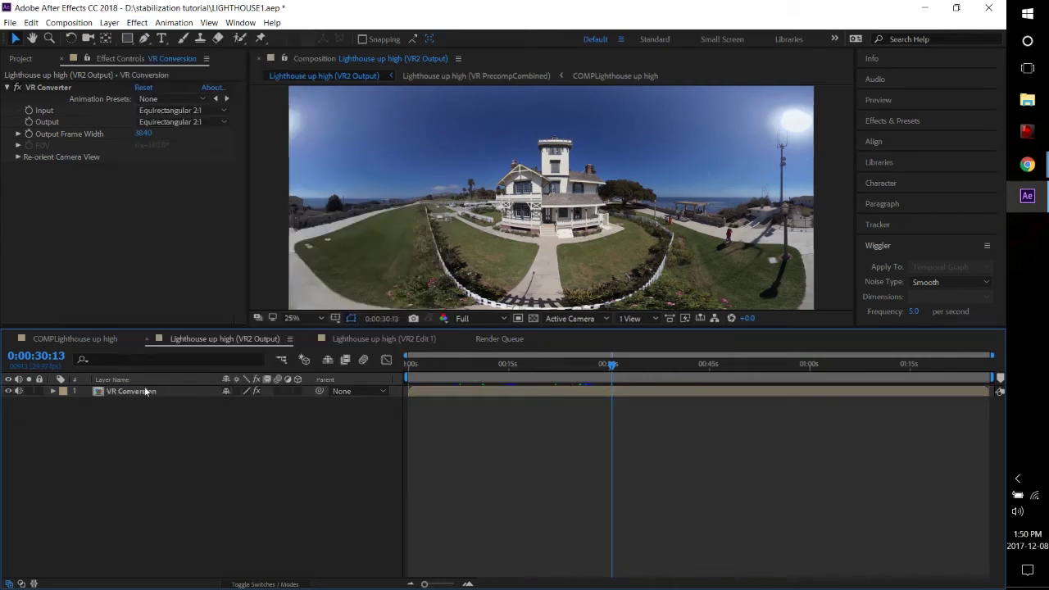
left_click(121, 391)
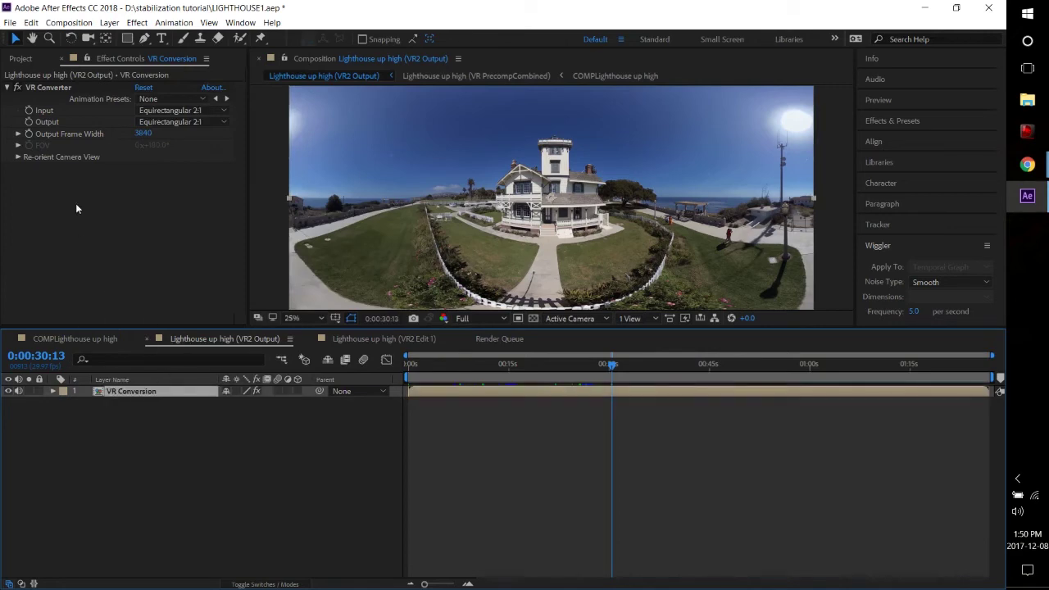
Add the VR2 Output composition to the Render Queue
left_click(9, 23)
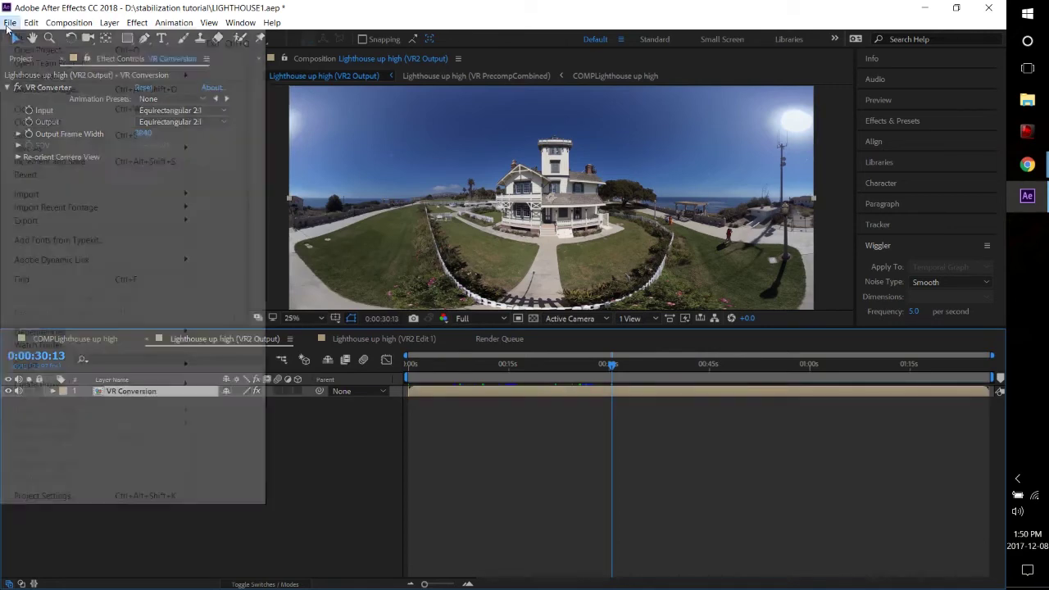
mouse_move(62, 222)
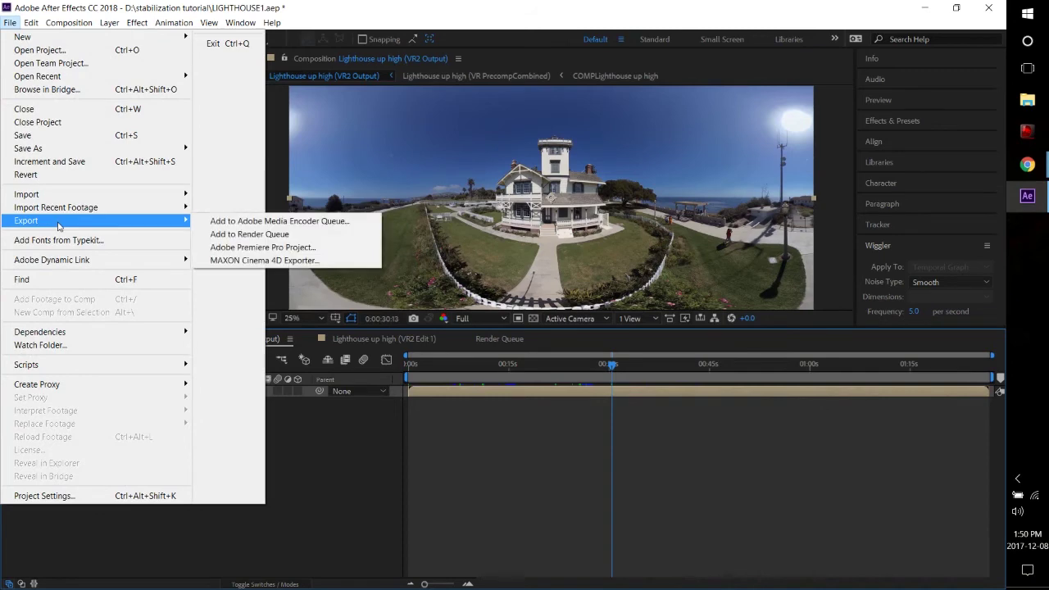
left_click(251, 234)
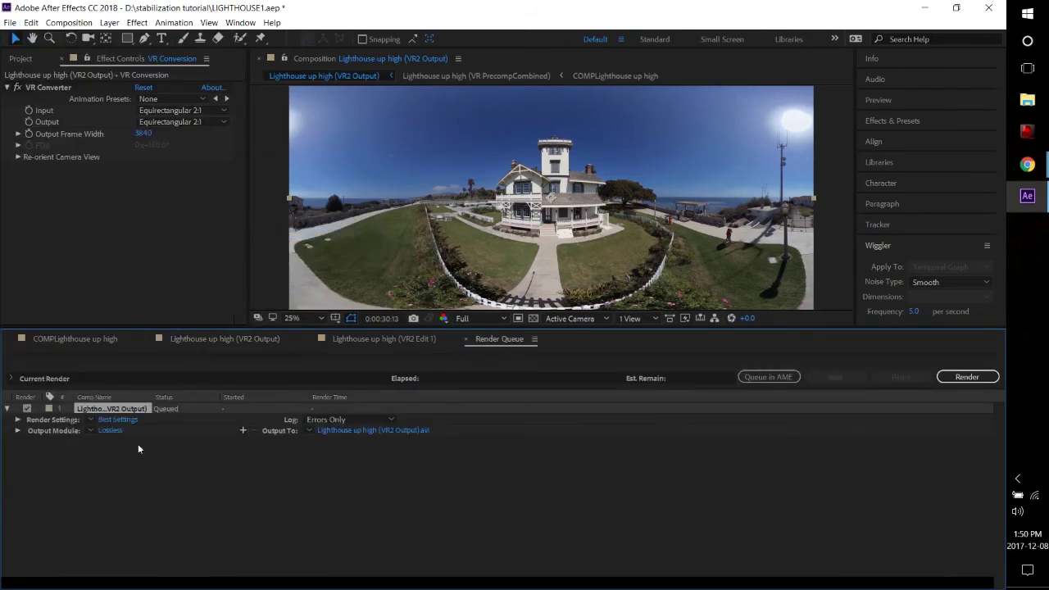
Set the output module format to QuickTime .mov and start the render
left_click(126, 429)
left_click(109, 430)
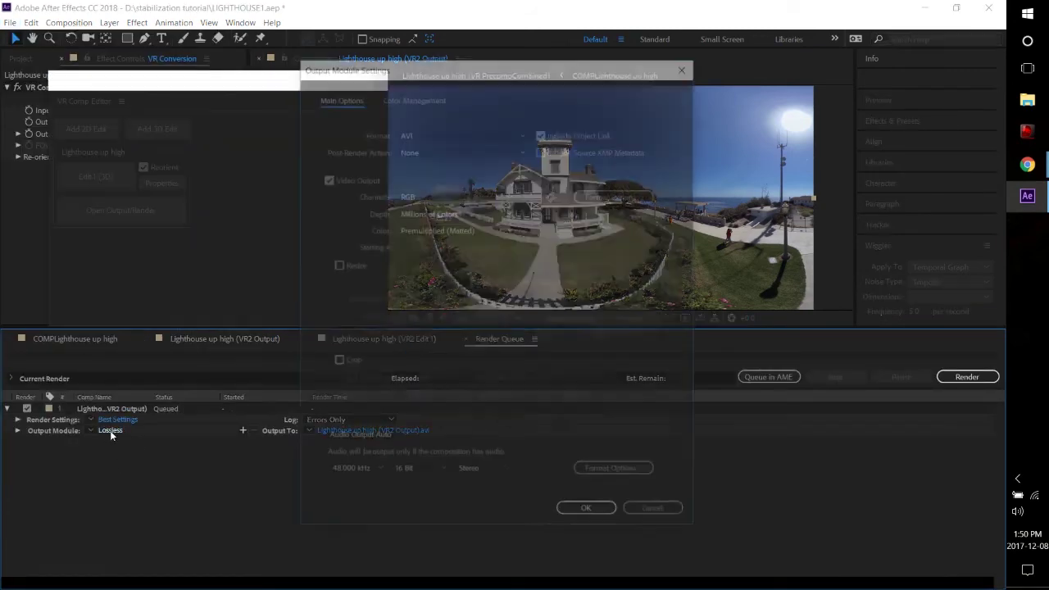
left_click(454, 132)
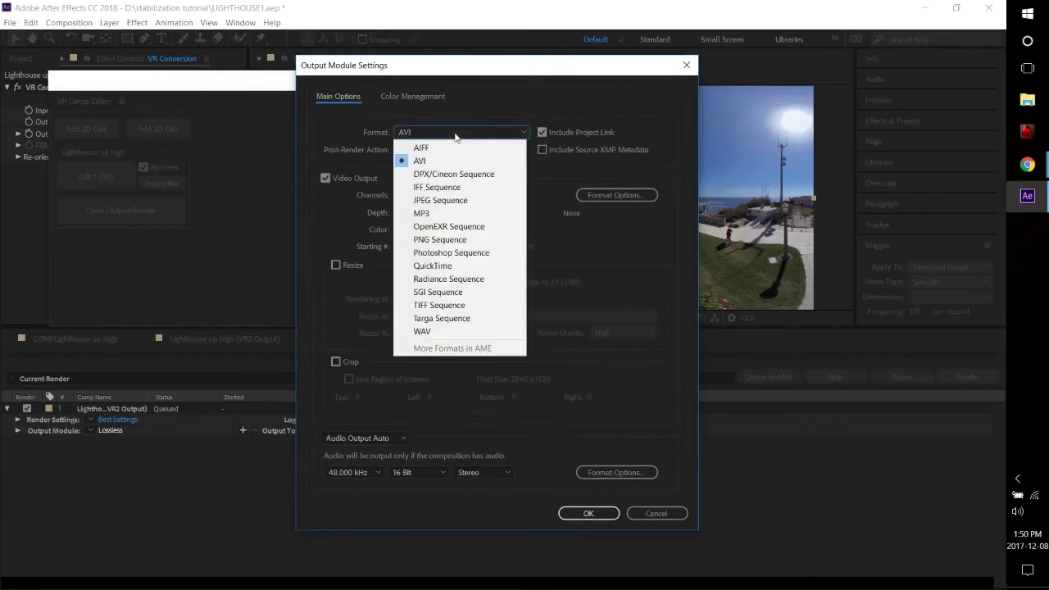
left_click(448, 267)
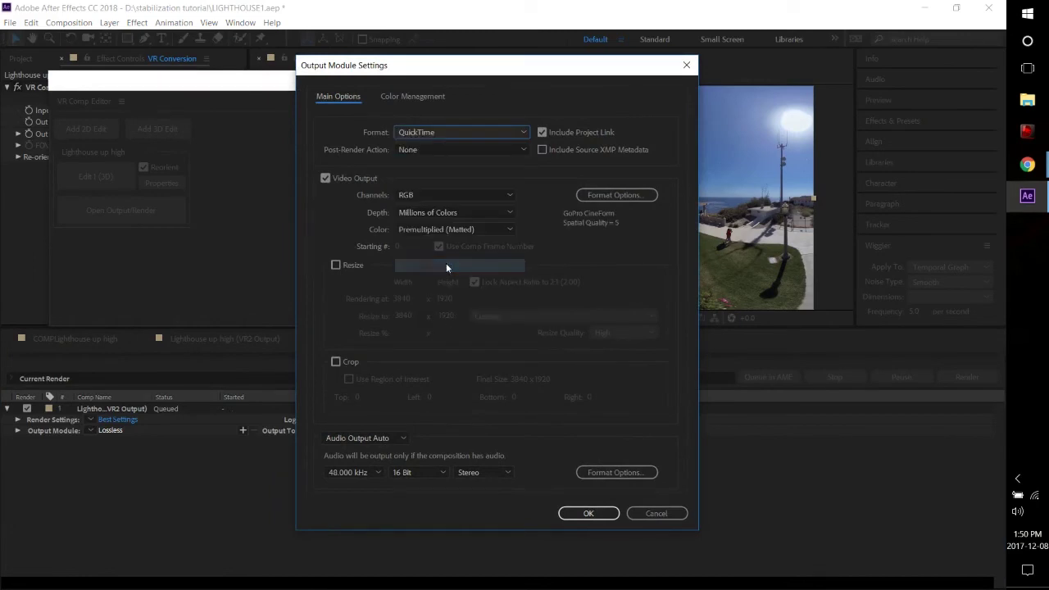
left_click(589, 513)
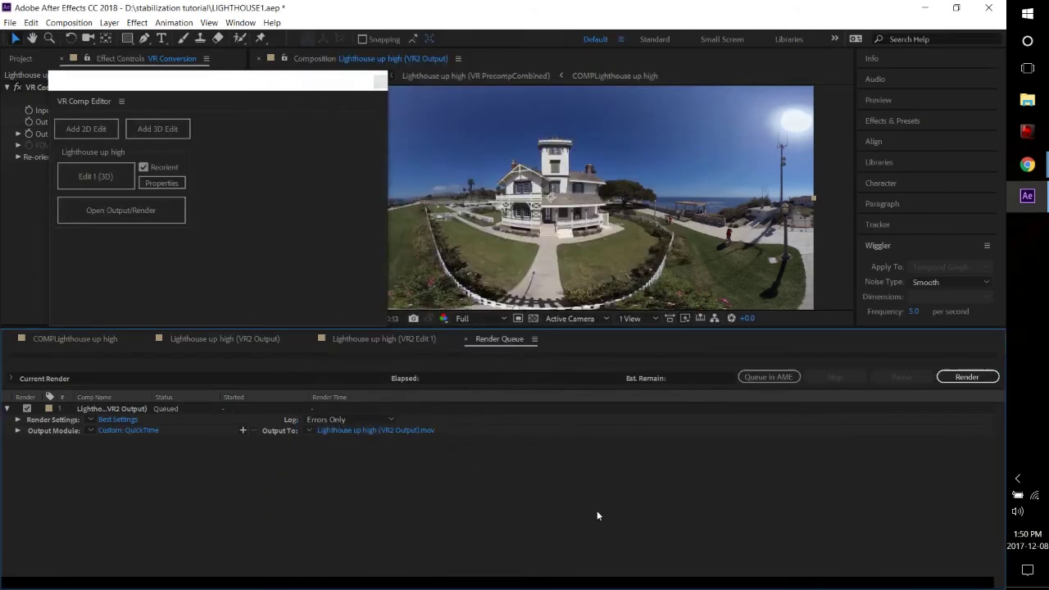
left_click(967, 377)
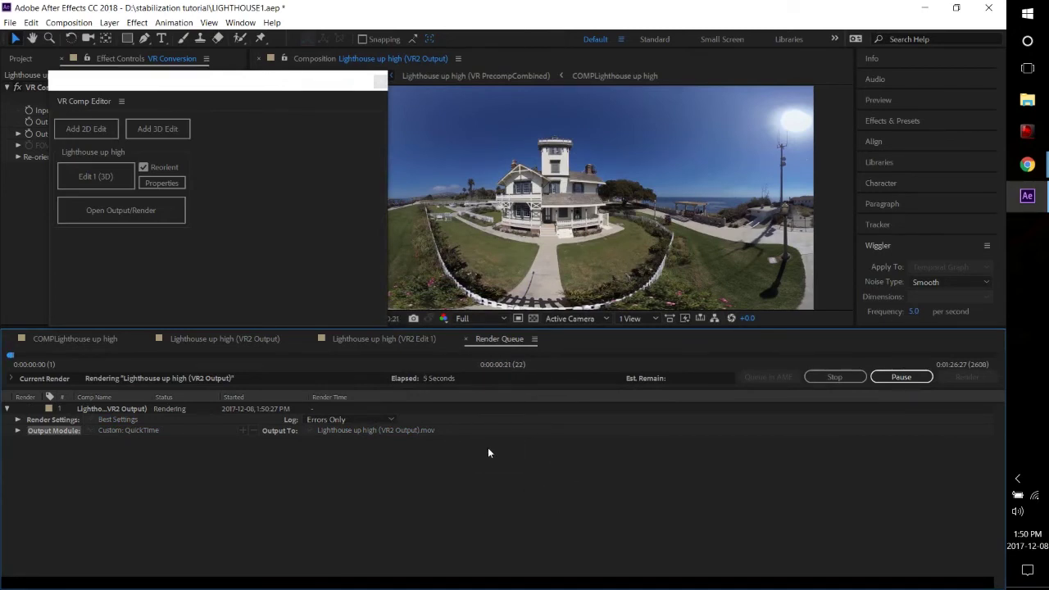
Switch to Chrome's YouTube Creator Studio edit page for LIGHTHOUSEUPHIGH stabilization comparison GOPROVR
key("alt+Tab")
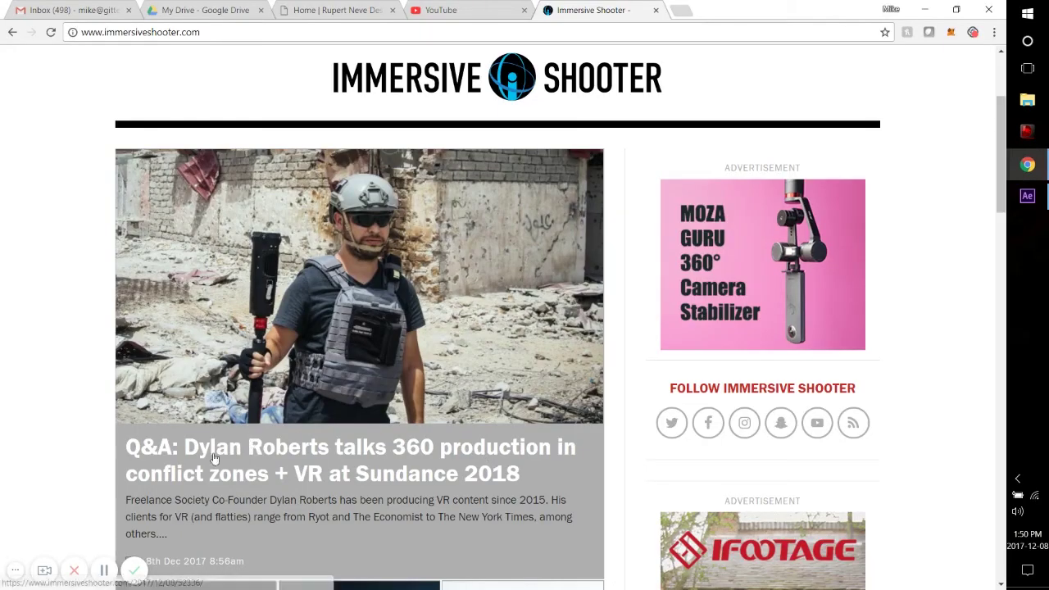
key("ctrl+shift+Tab")
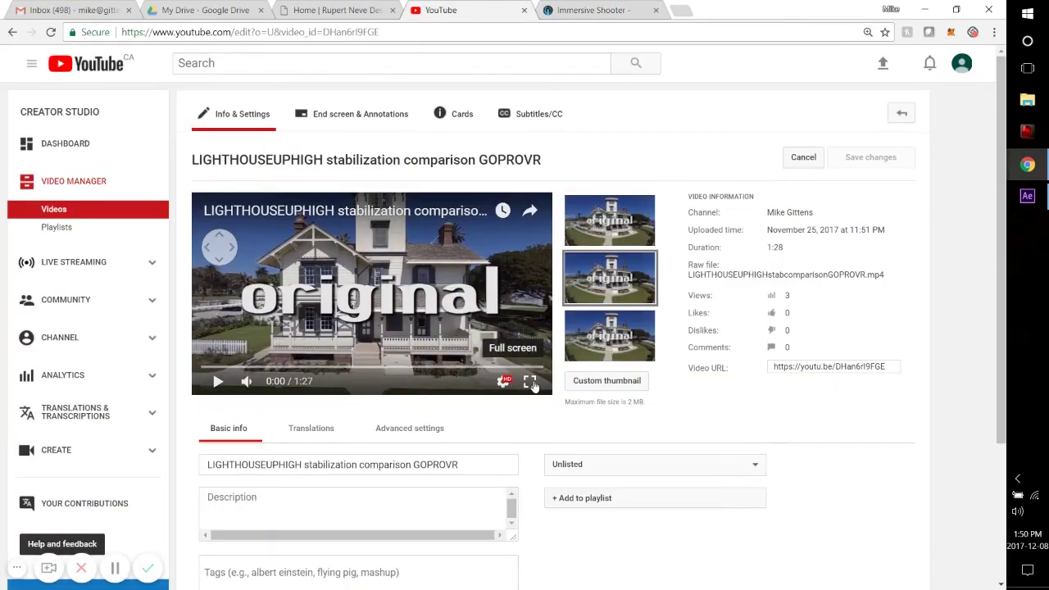